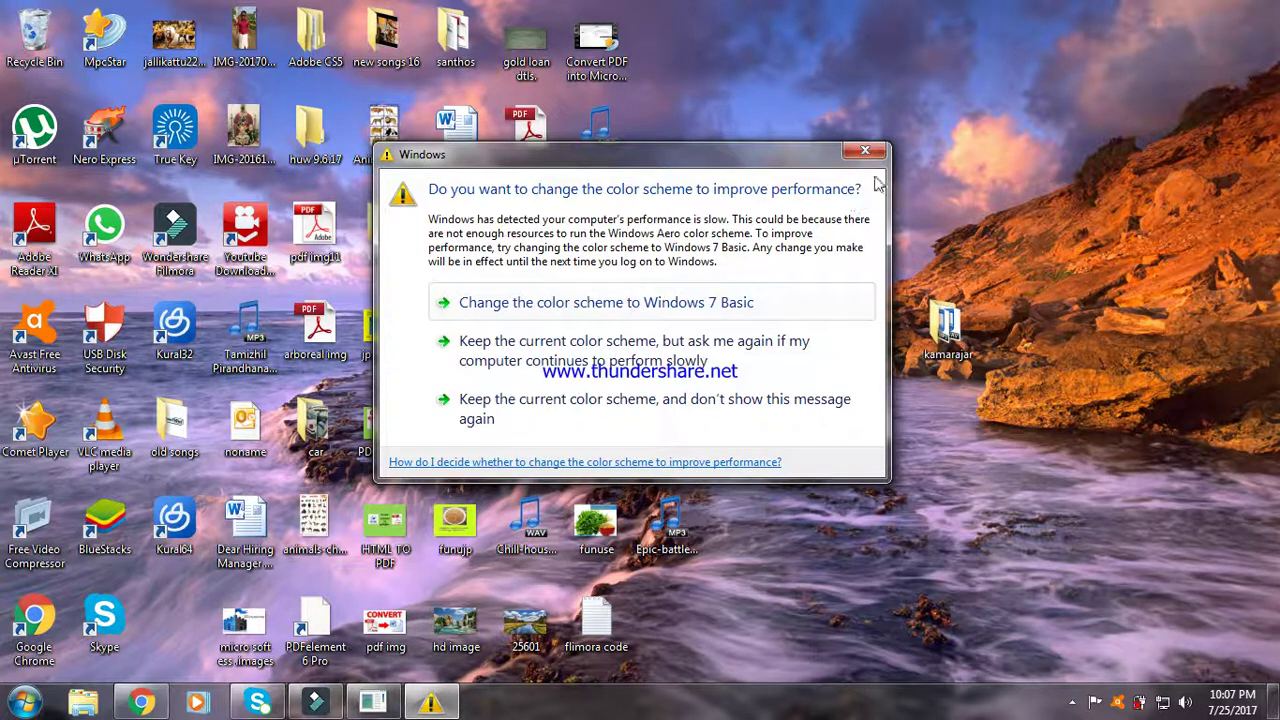
- Dismiss the Windows color scheme prompt, look briefly at the open PowerPoint presentation, and return to the desktop
click(852, 151)
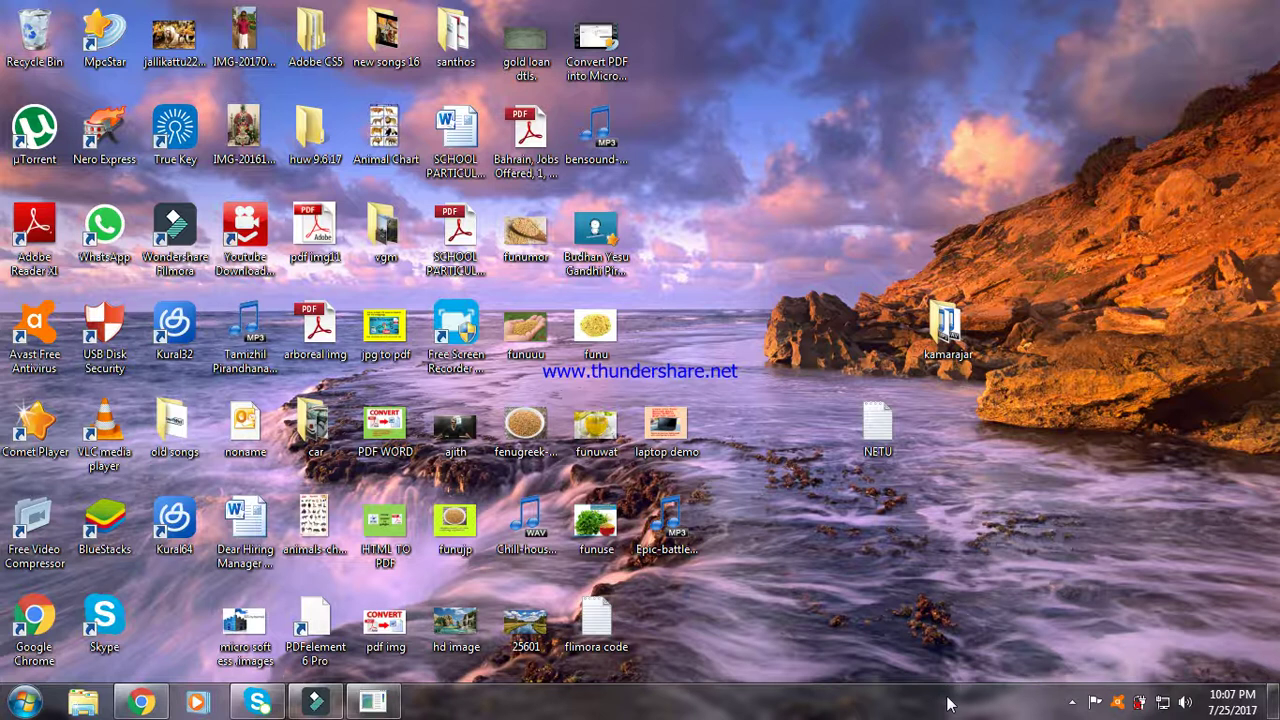
click(1071, 702)
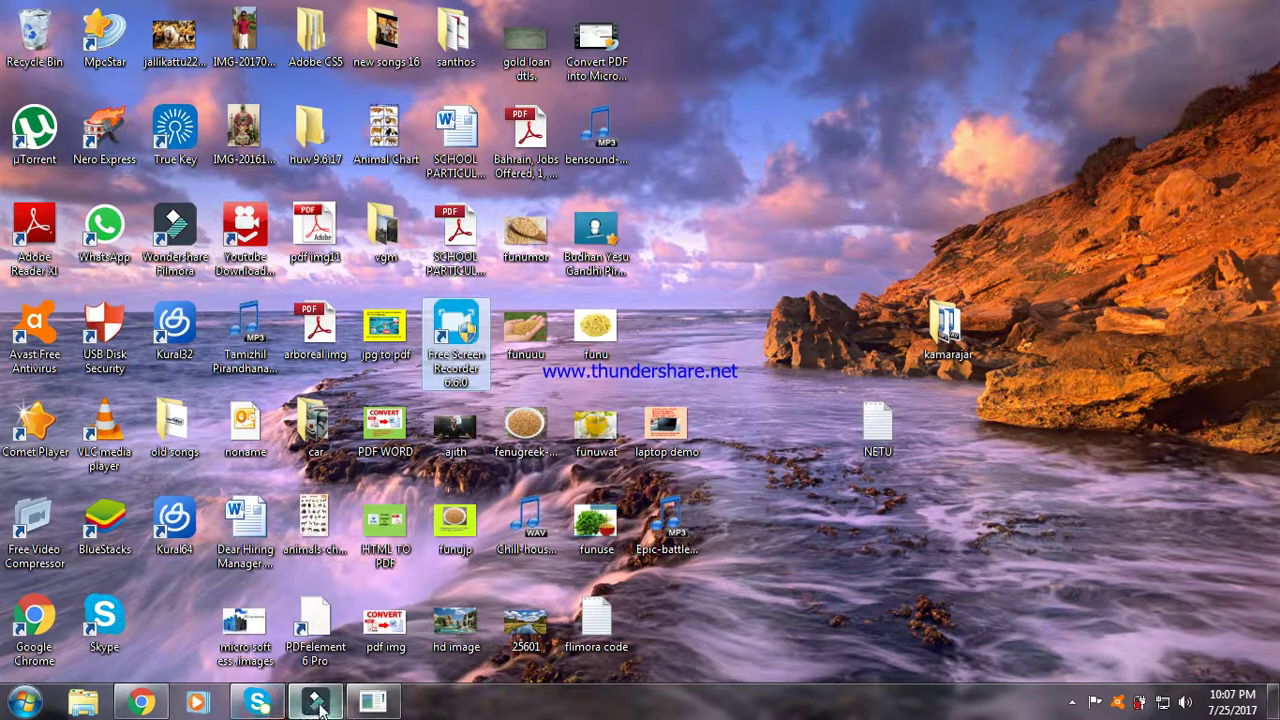
click(363, 706)
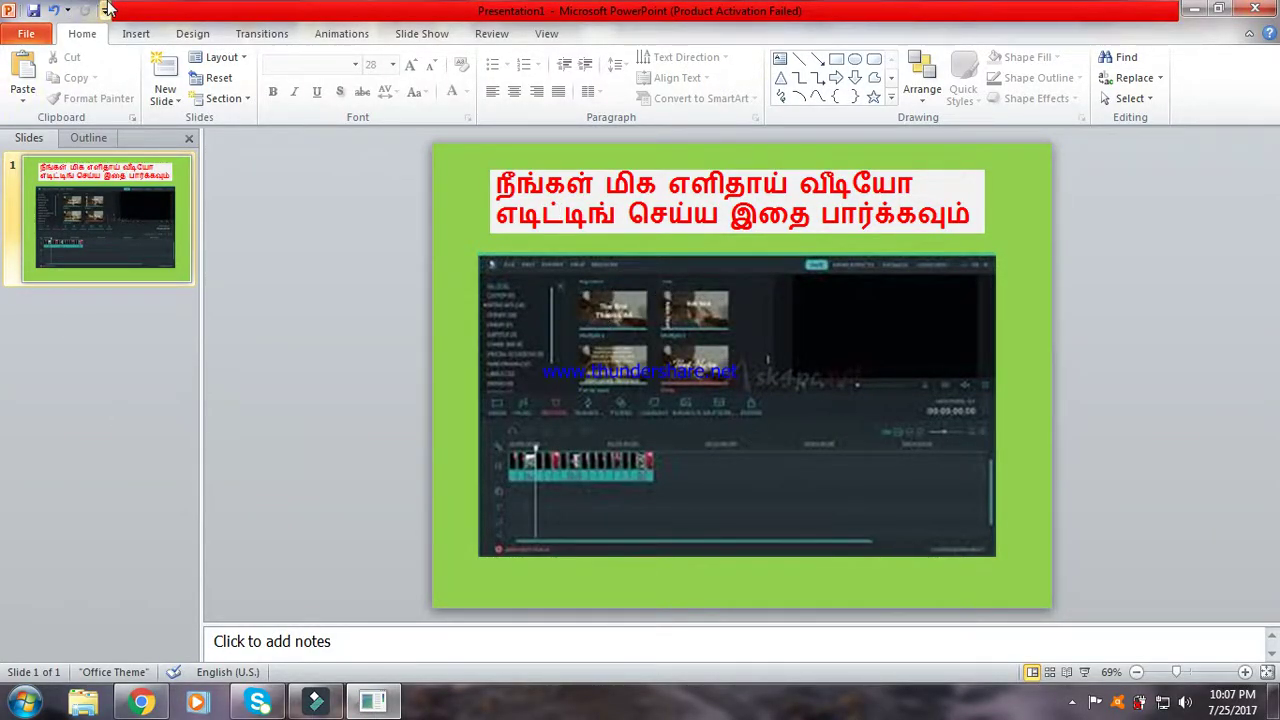
click(1183, 15)
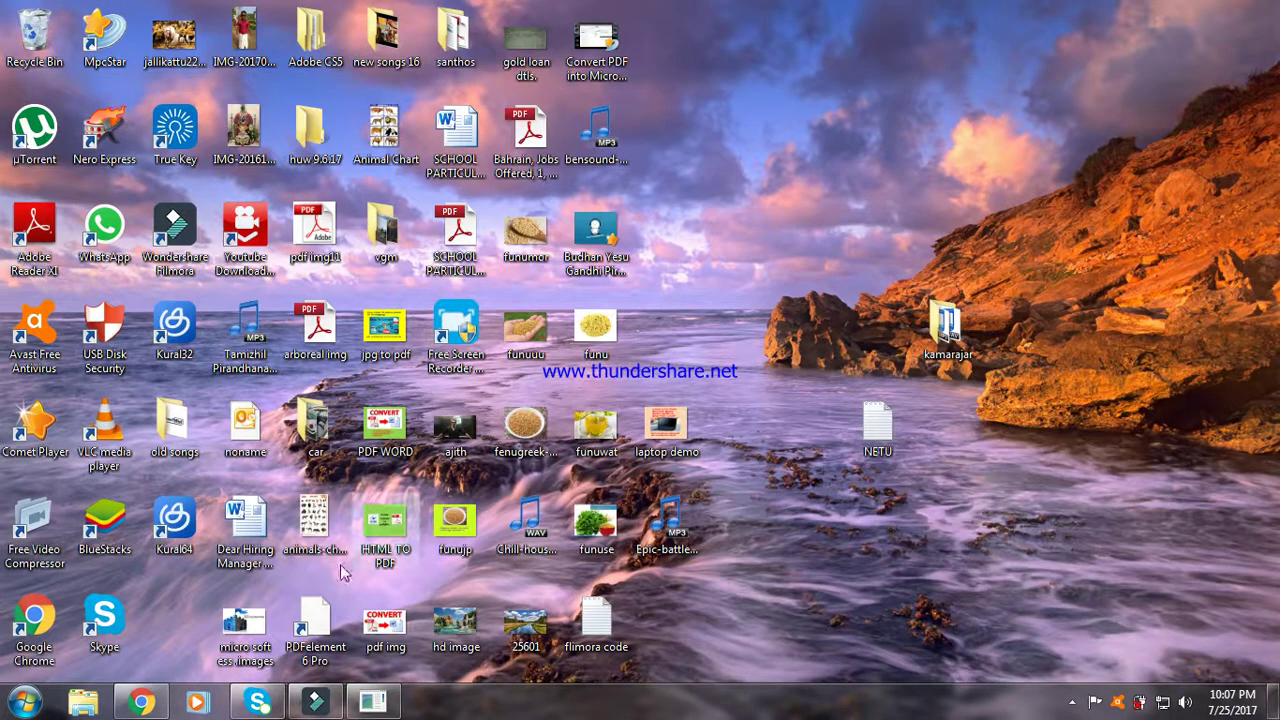
- Switch to Chrome, go back to the Google results for "free download filmora" and run that search again
click(140, 703)
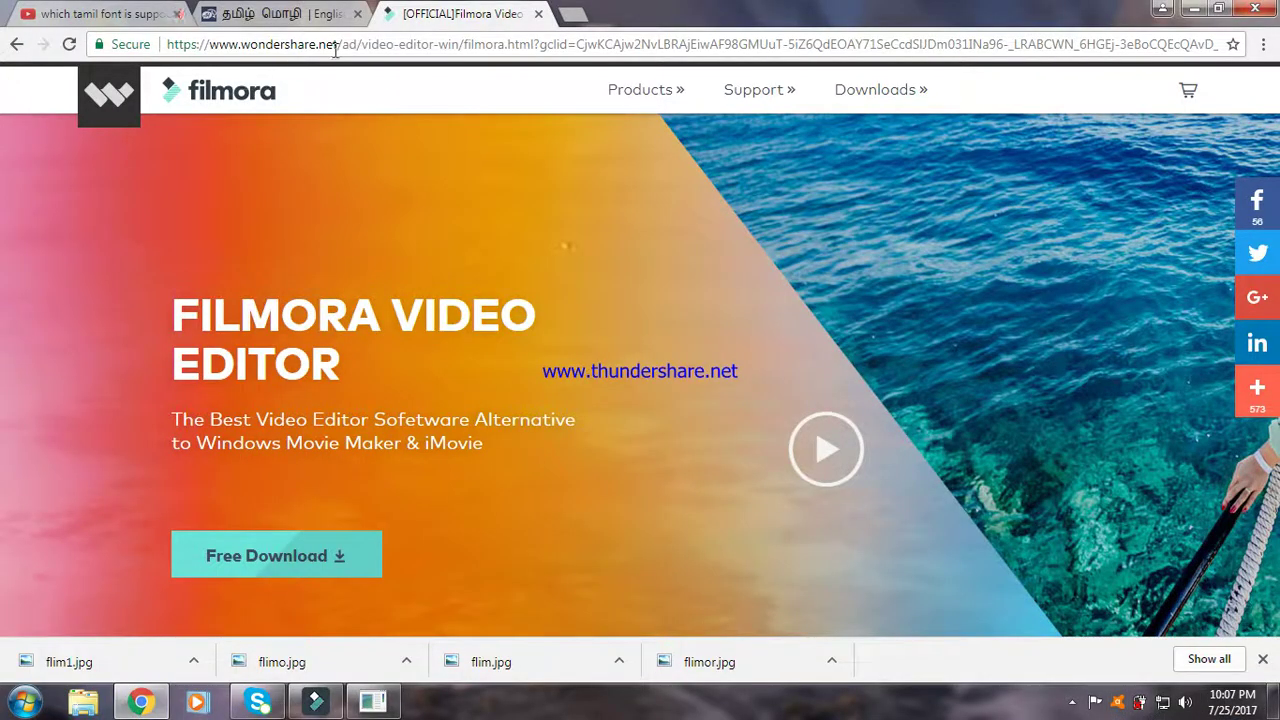
click(14, 46)
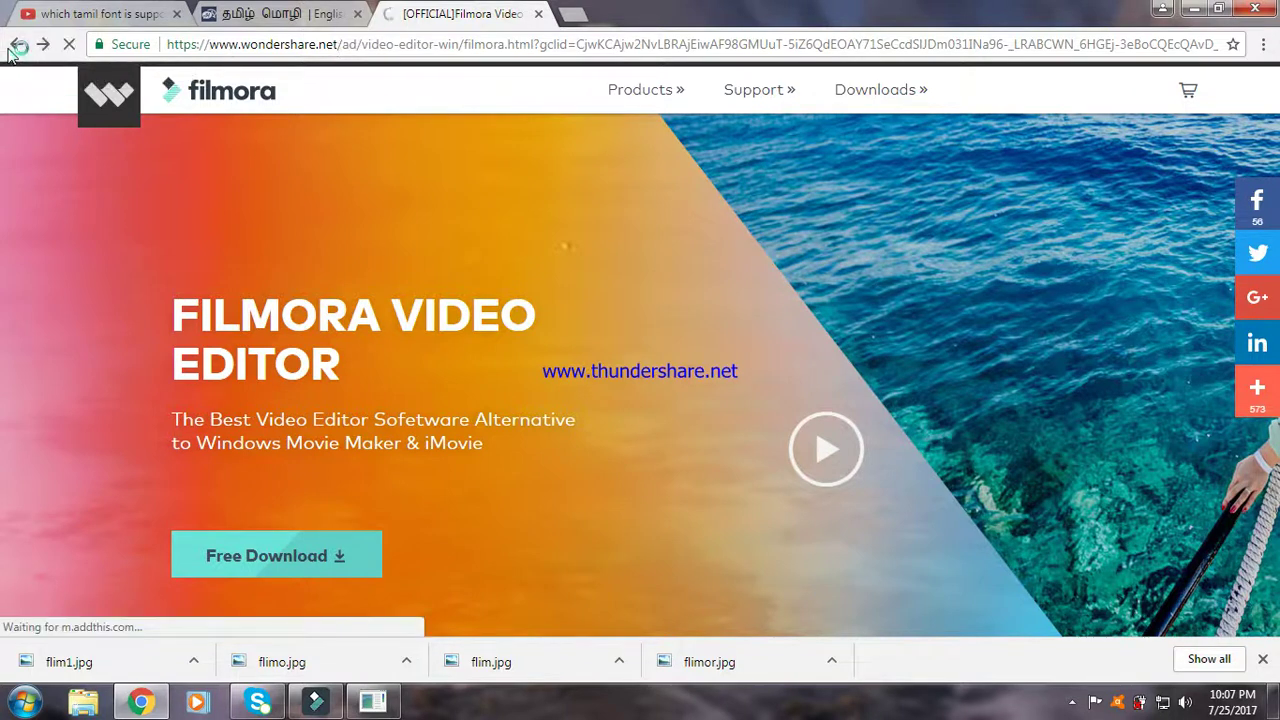
click(14, 46)
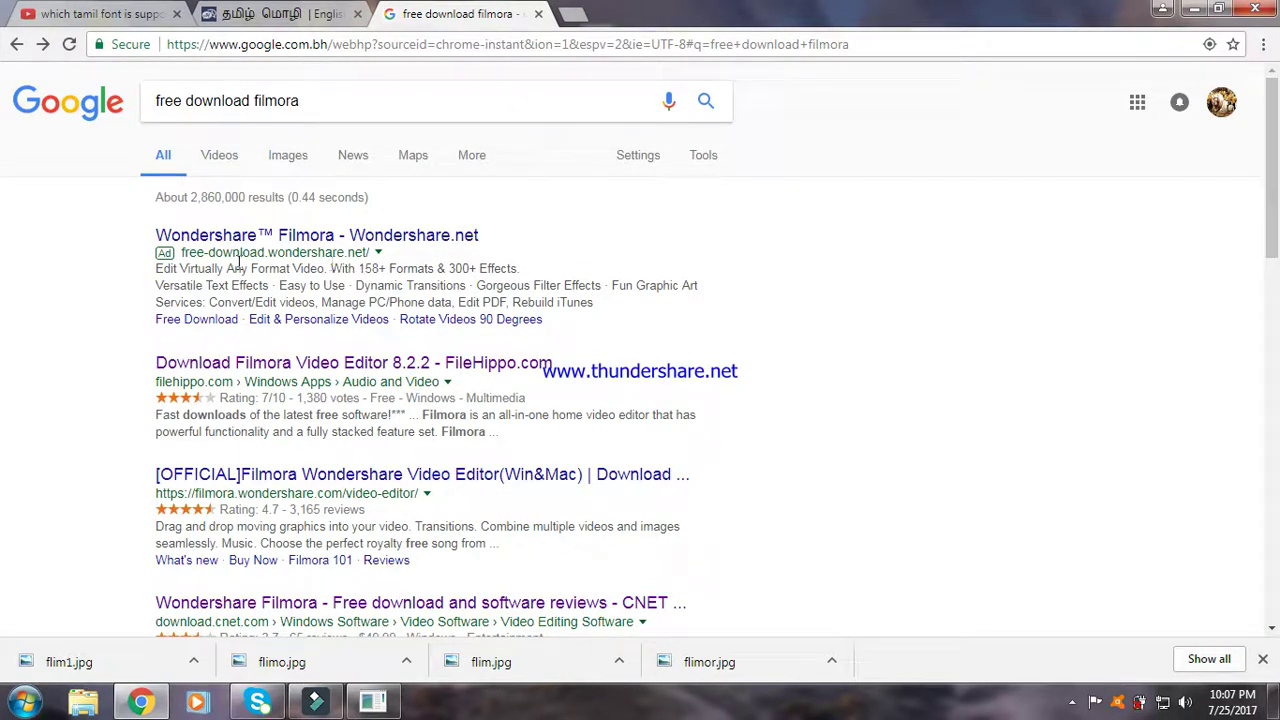
drag(140, 234, 504, 242)
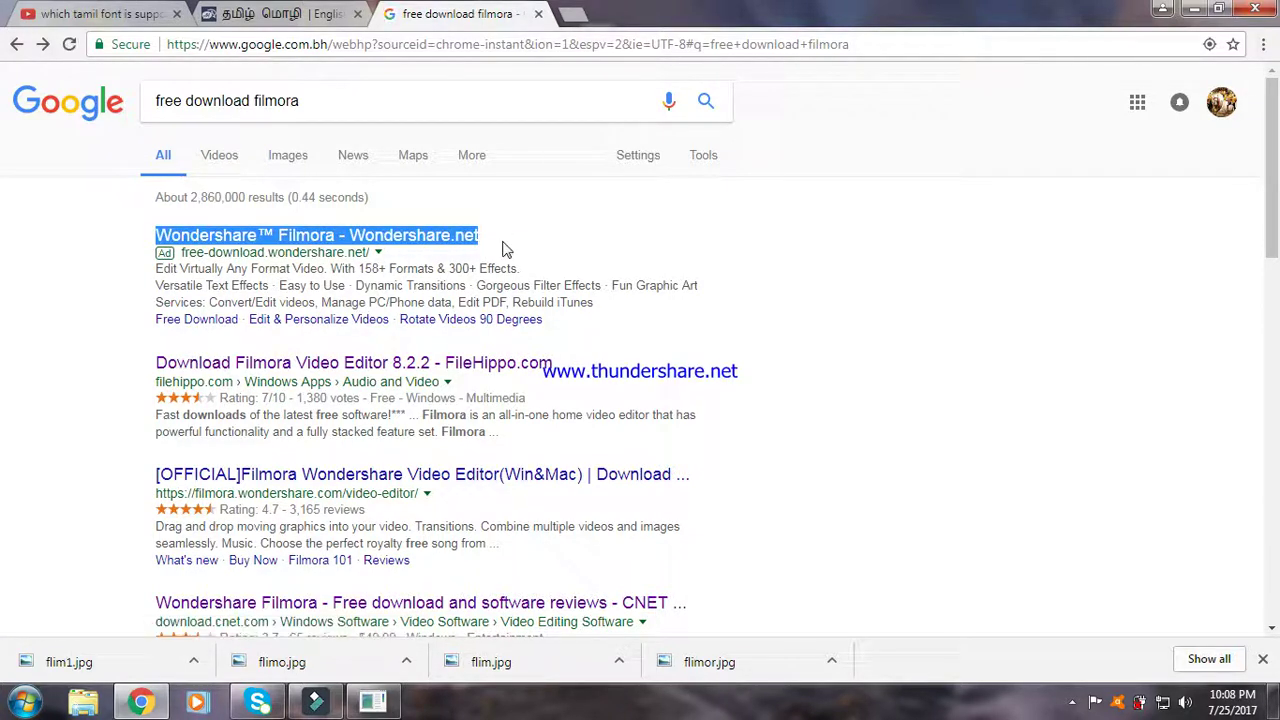
click(706, 104)
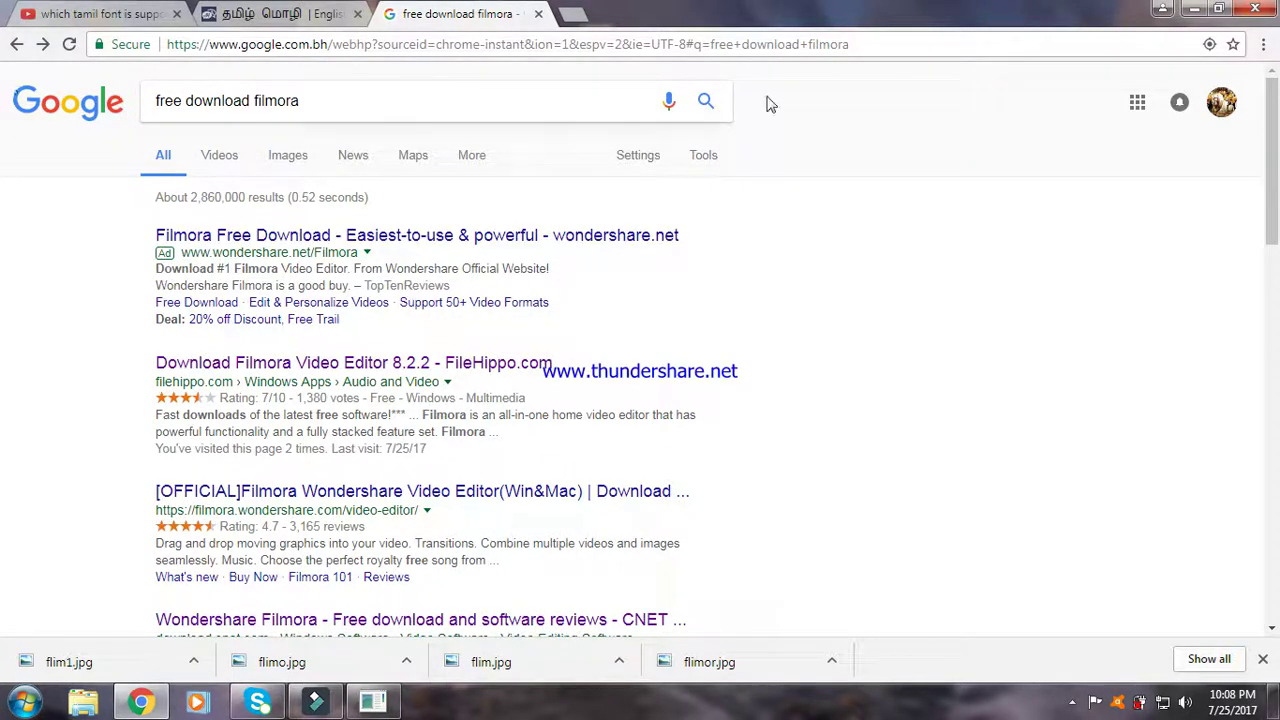
- Open the Filmora Free Download result from wondershare.net and look over the Filmora Video Editor download page
click(650, 243)
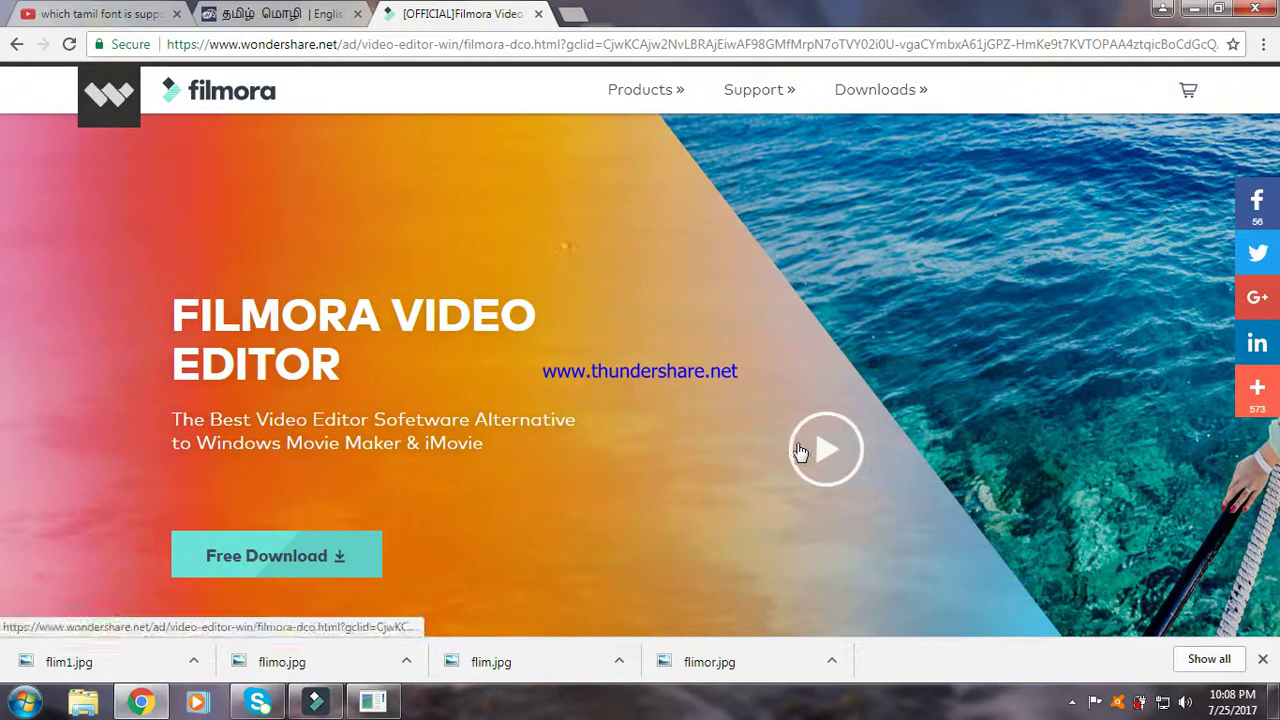
scroll(447, 510, down, 1)
scroll(446, 514, down, 5)
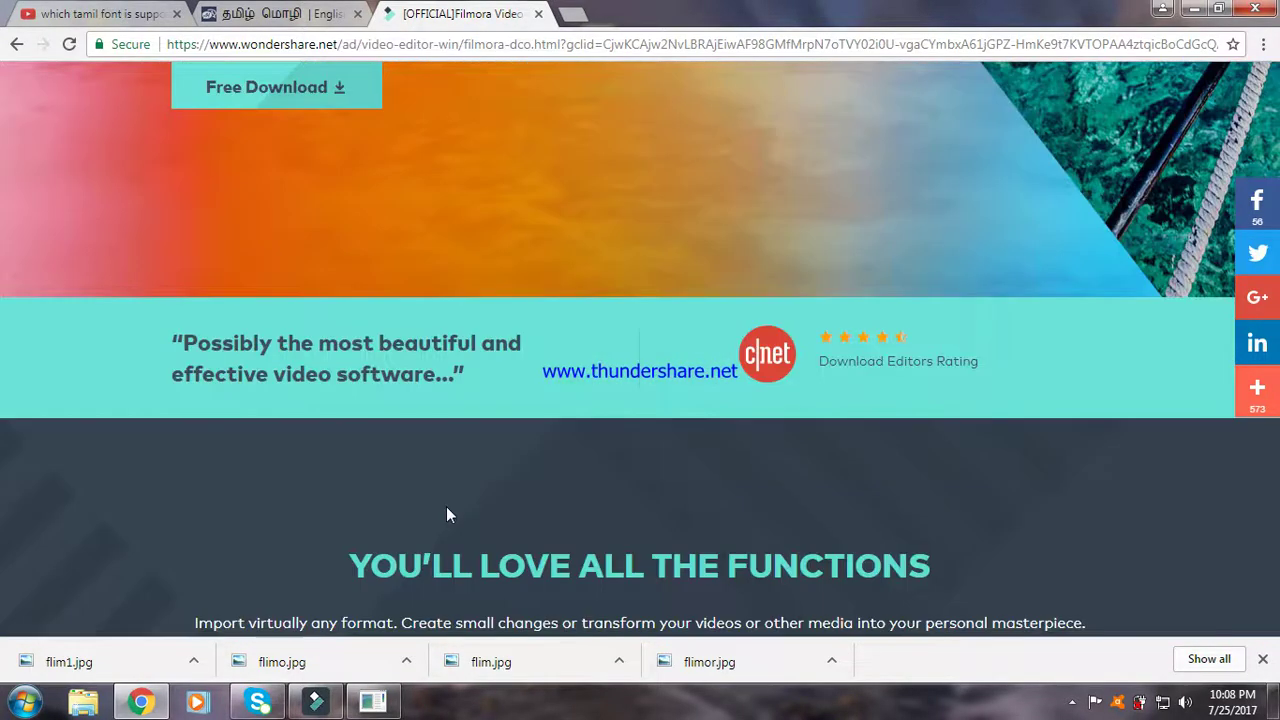
scroll(446, 514, up, 2)
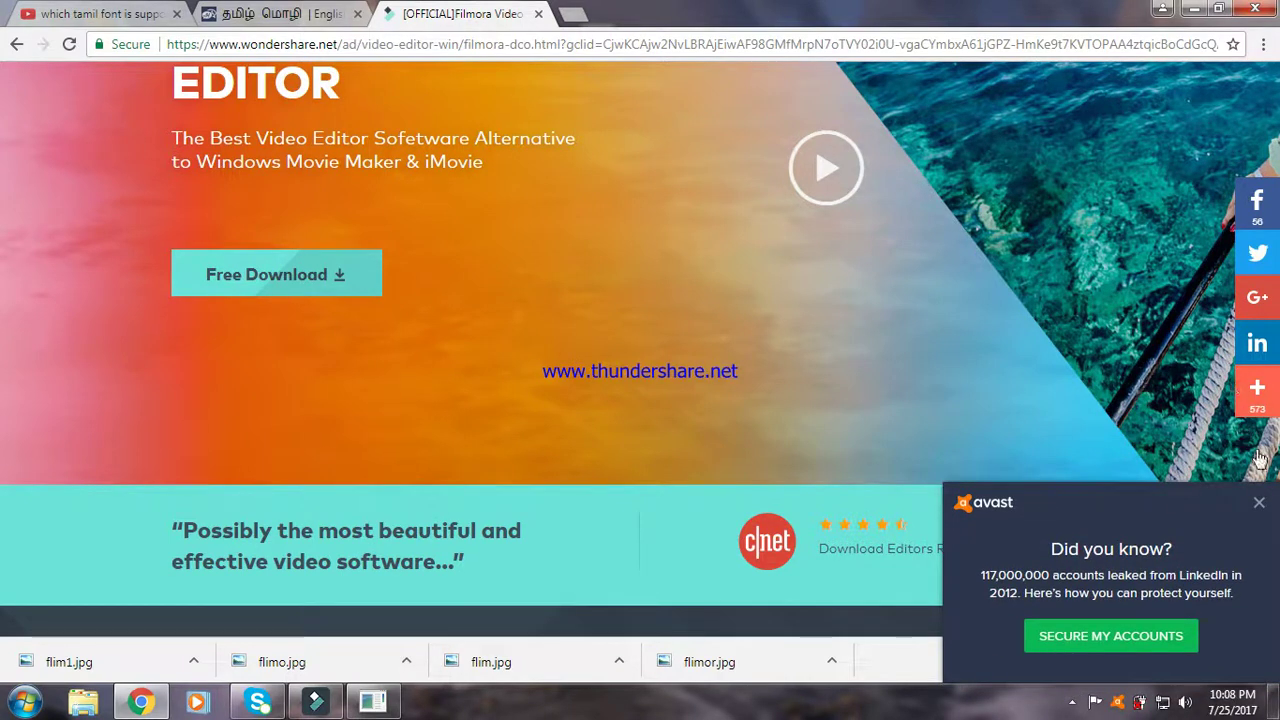
scroll(669, 323, up, 3)
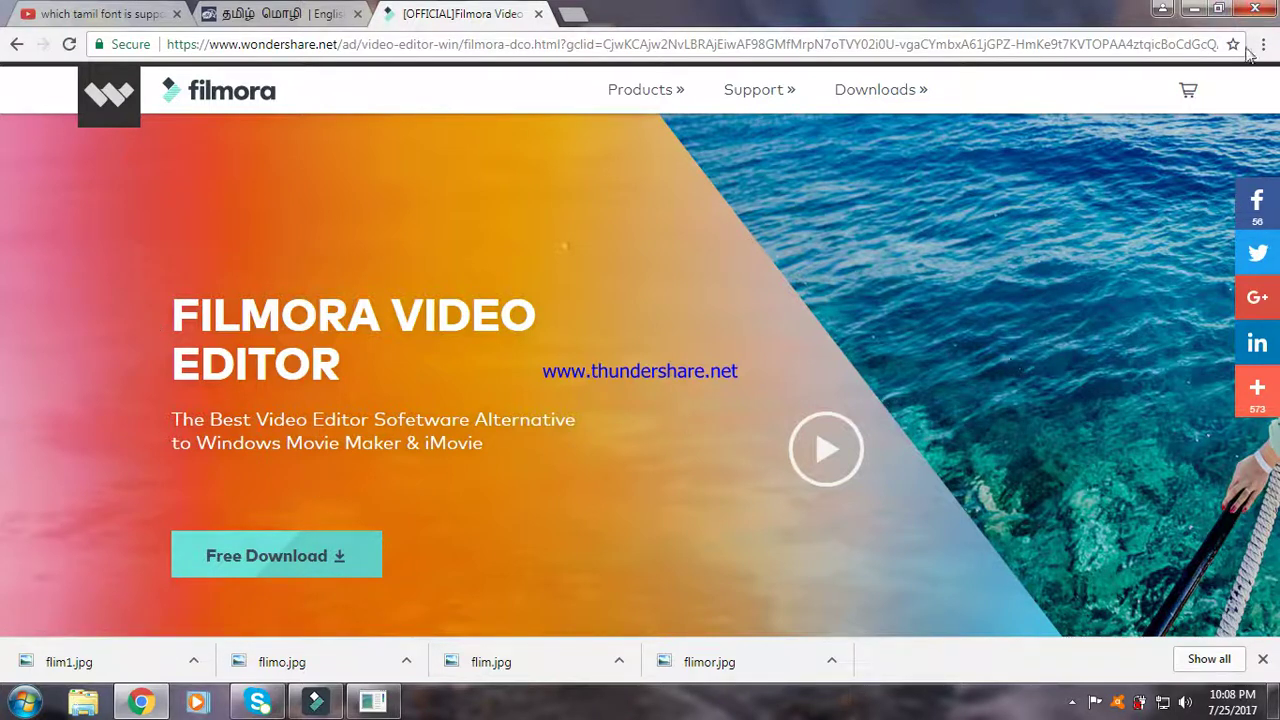
- Minimize Chrome, switch to Filmora, maximize its window and review its project, import and settings commands
click(1195, 9)
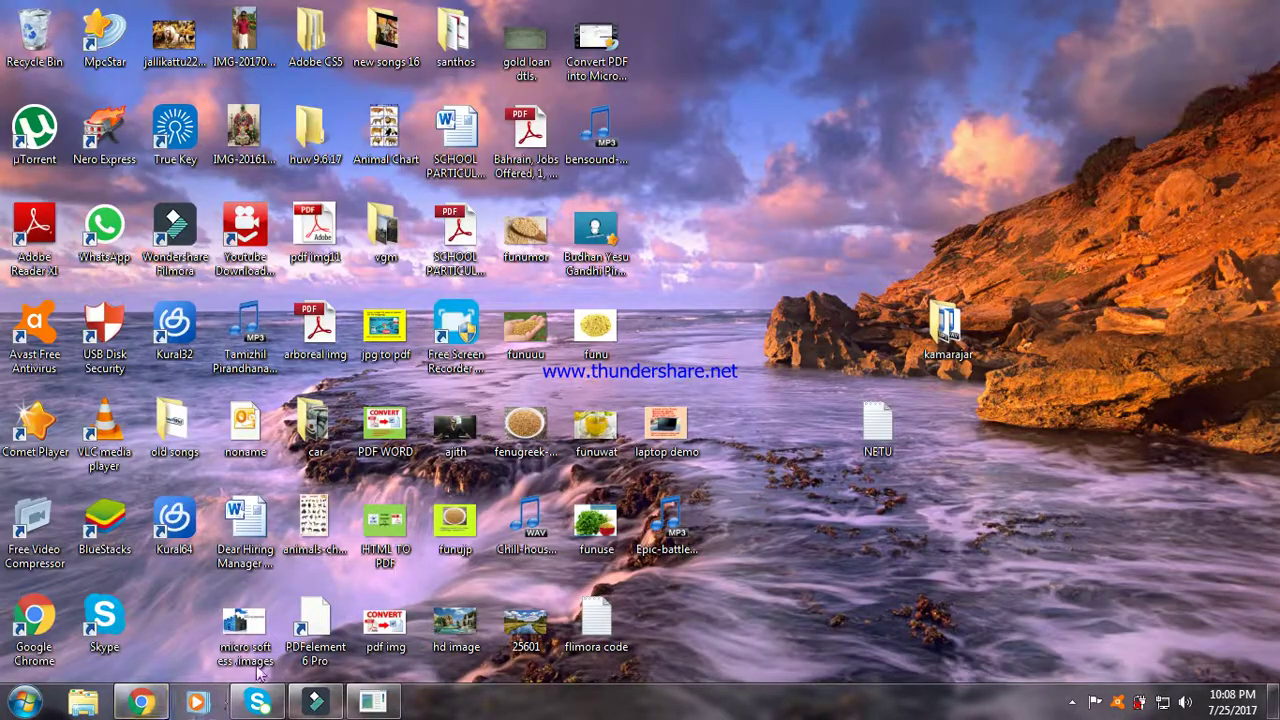
click(340, 706)
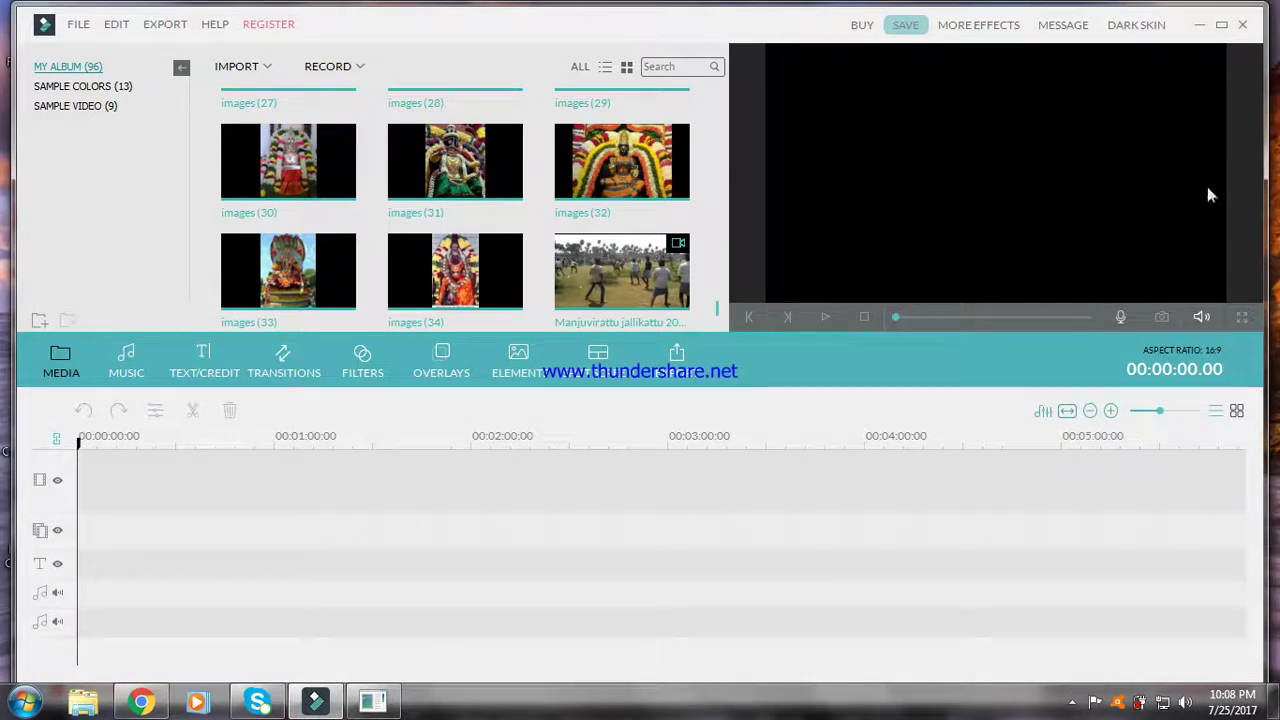
click(1222, 25)
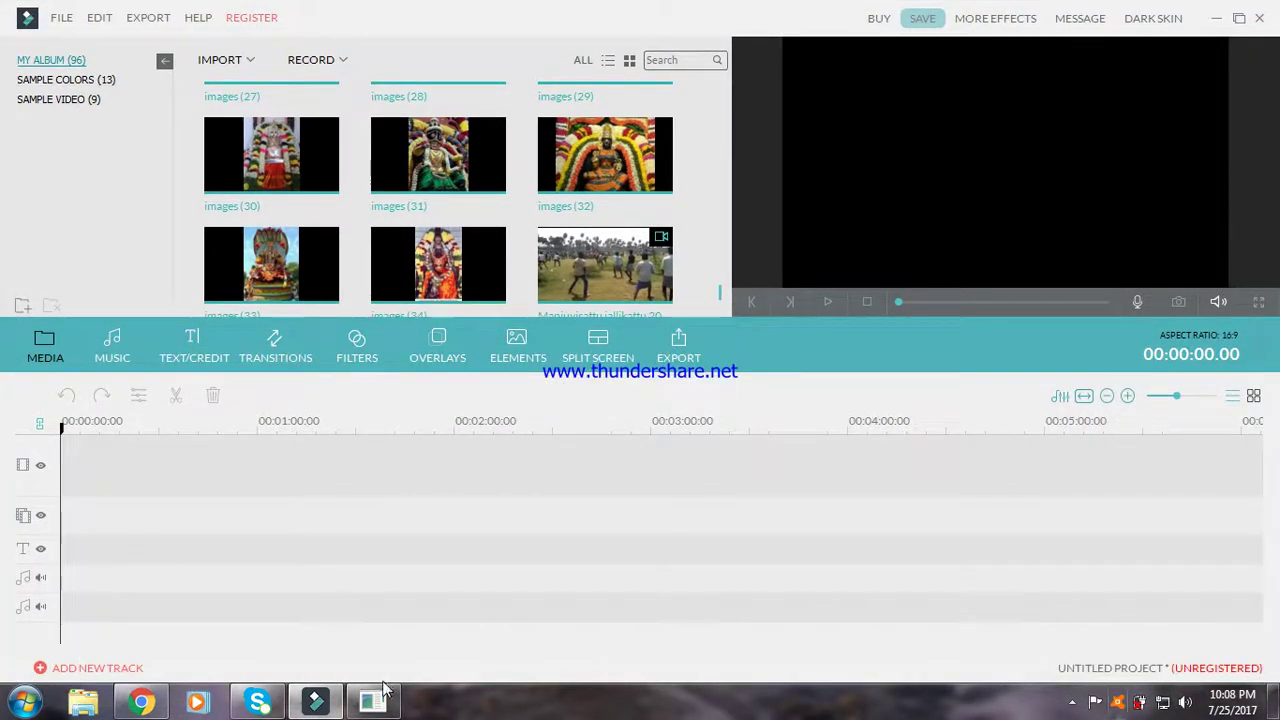
click(72, 20)
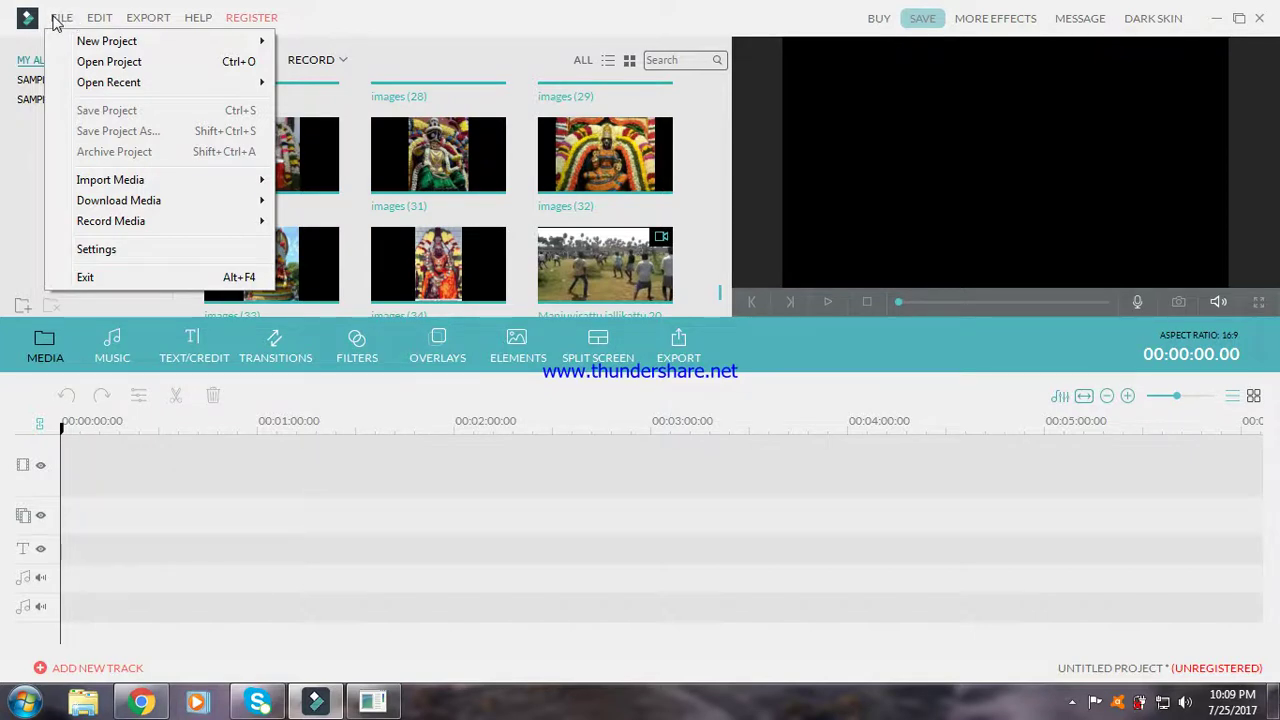
click(455, 108)
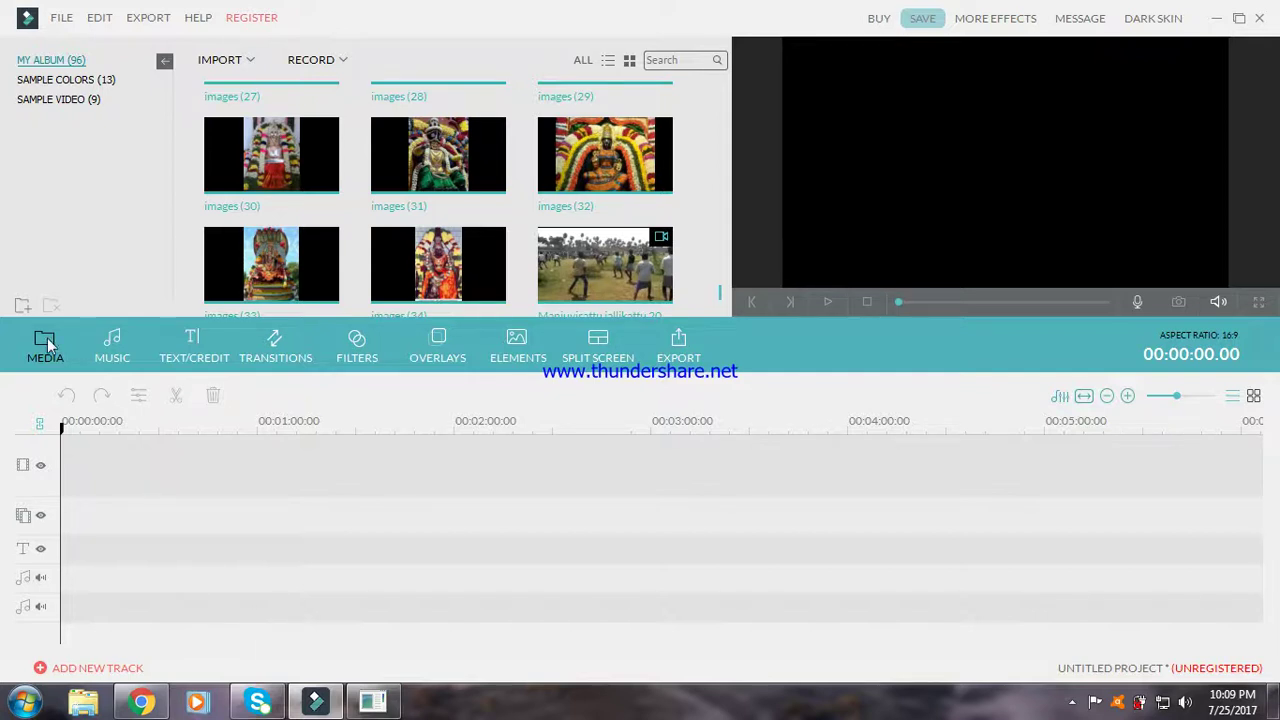
- Browse Filmora's full music library, from the first tracks down to the option for importing music
click(118, 350)
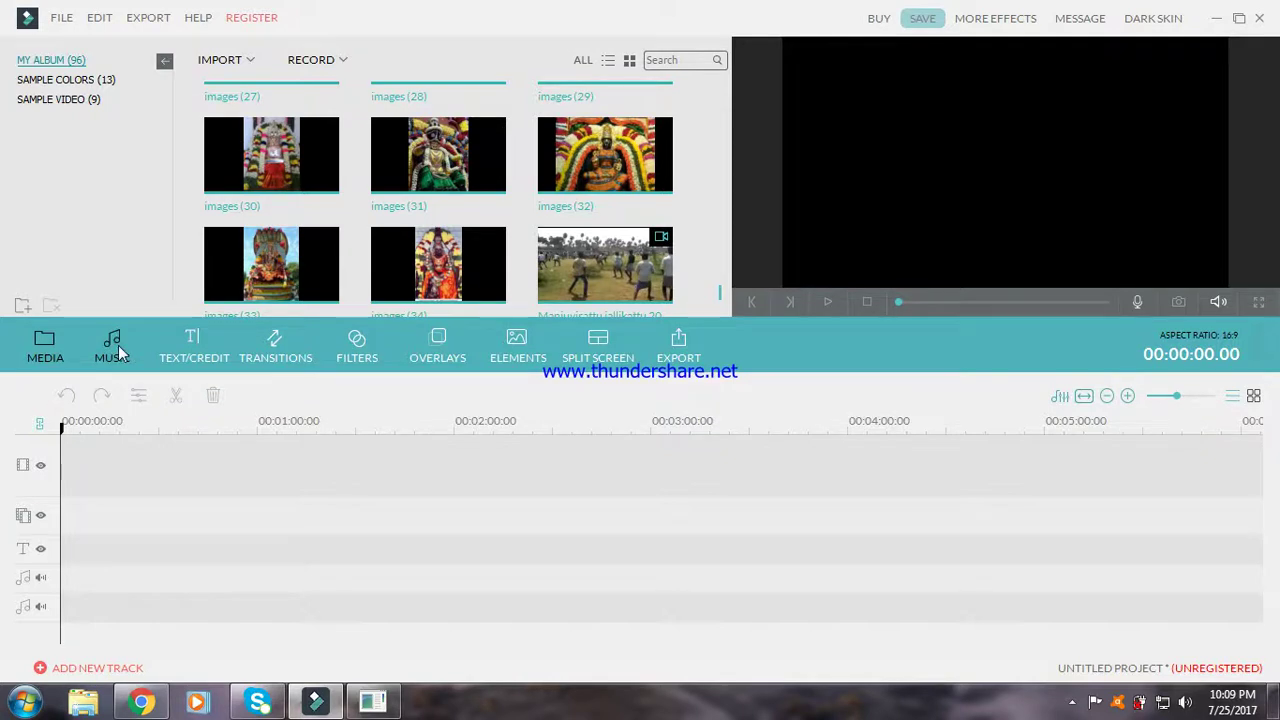
click(40, 343)
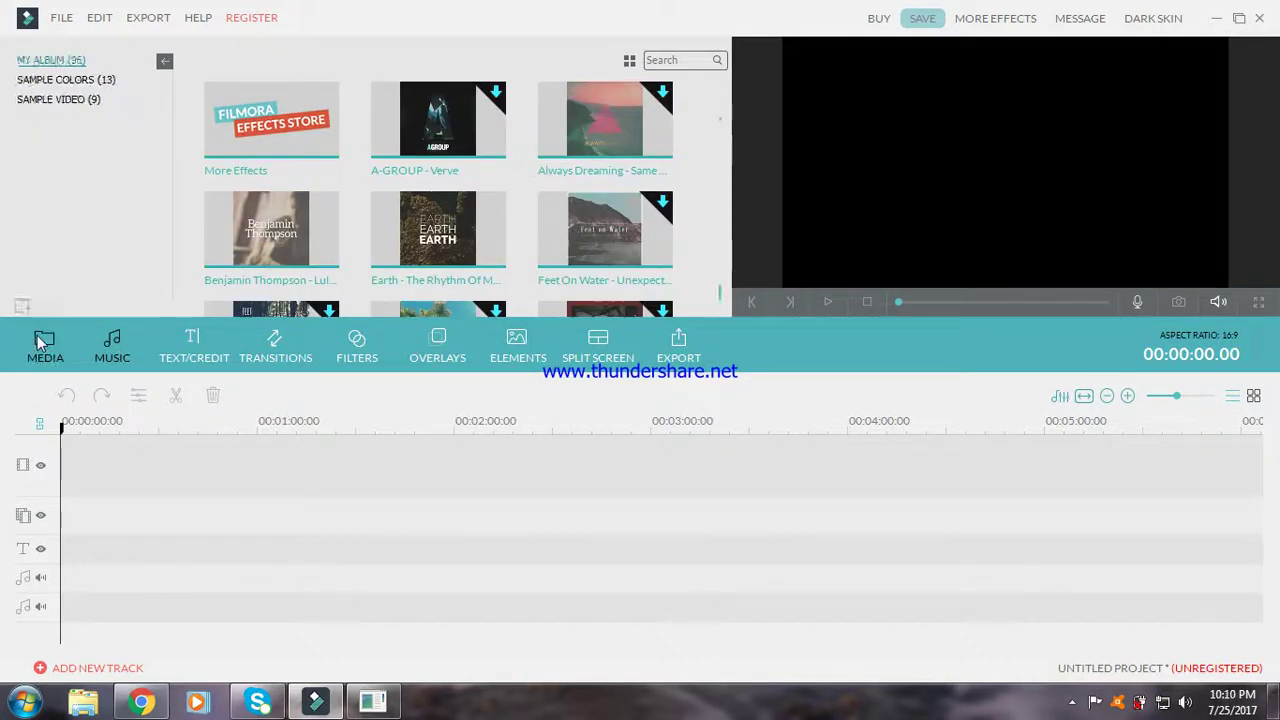
click(112, 358)
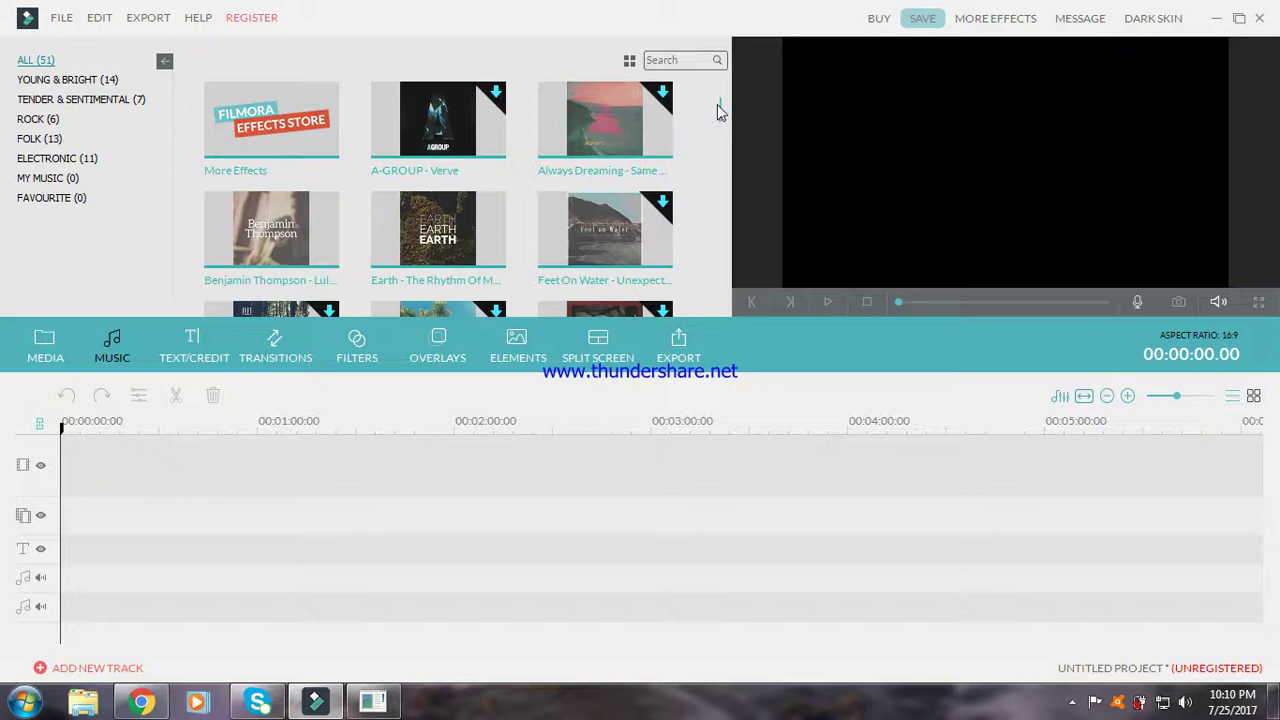
drag(720, 112, 723, 298)
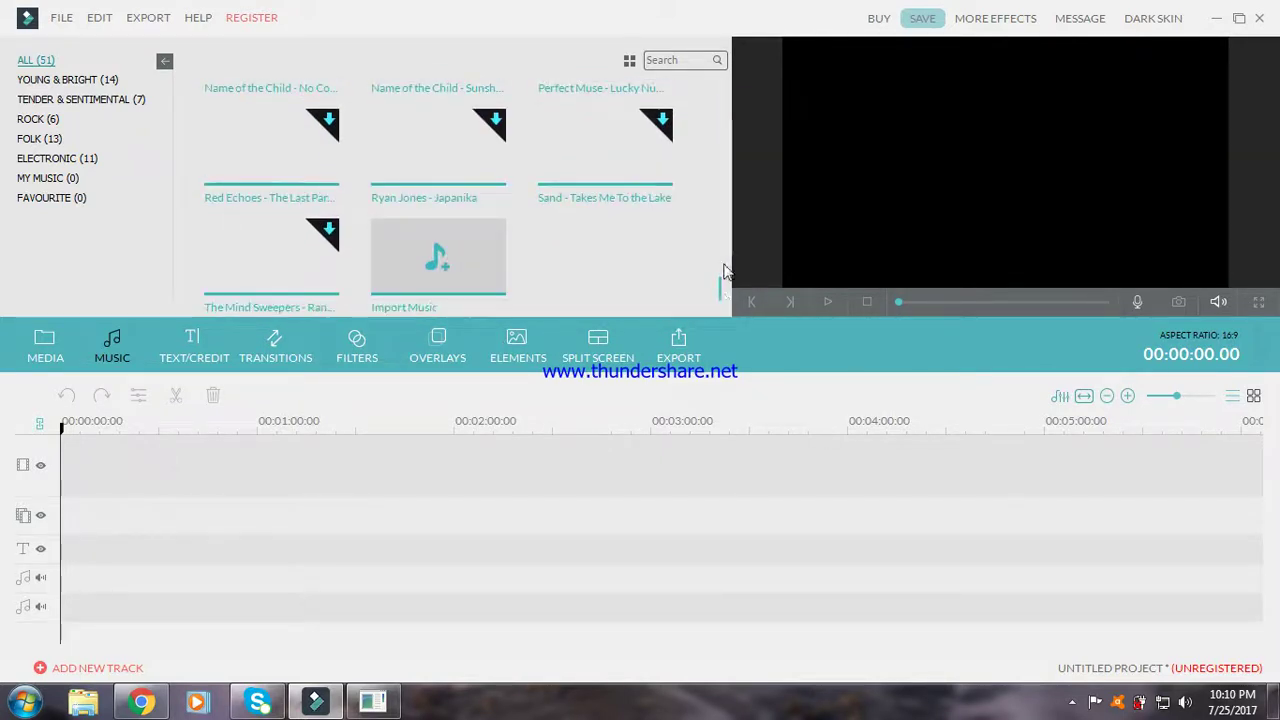
scroll(729, 131, up, 10)
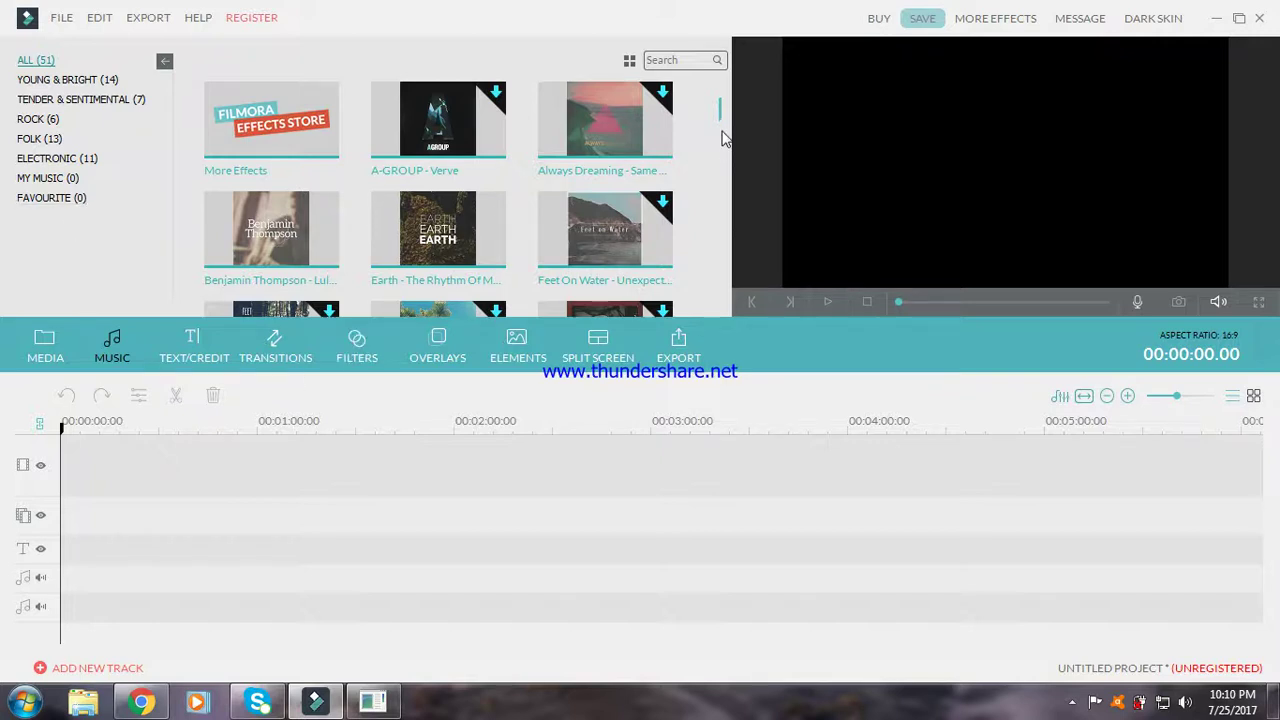
drag(722, 117, 720, 166)
- Browse the text and credit templates, from the openers through the titles to the lower thirds
click(197, 343)
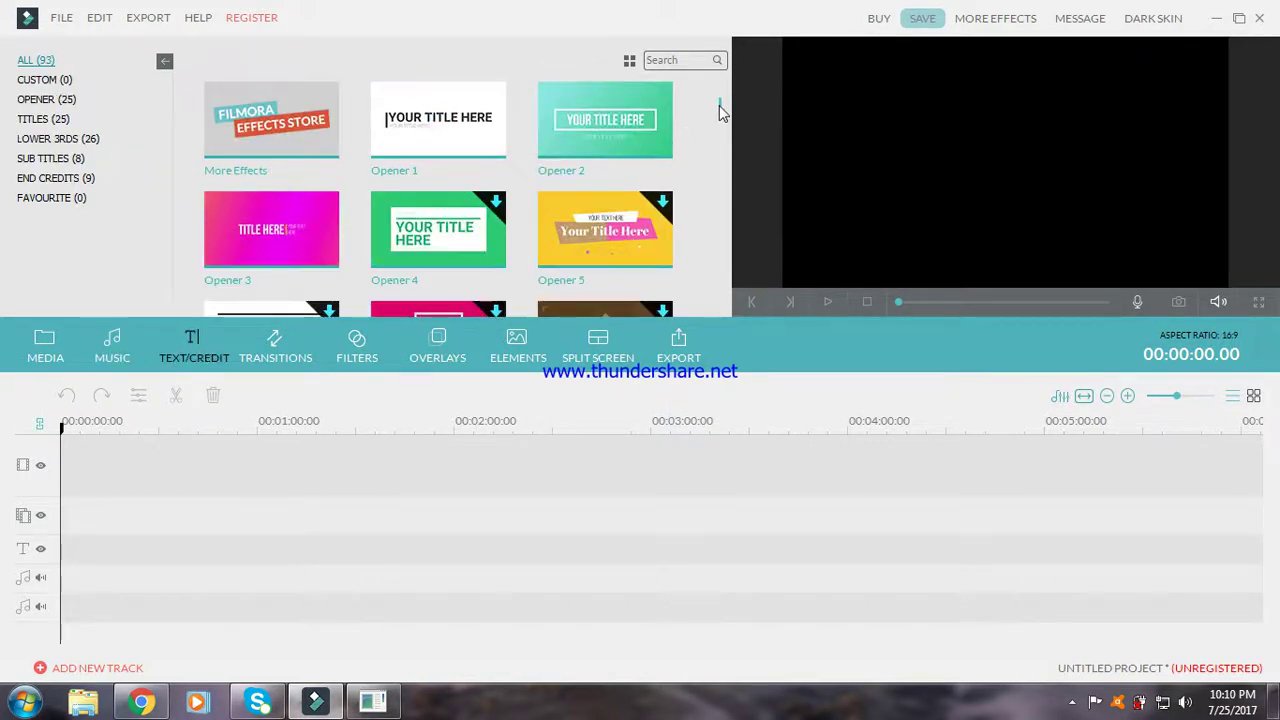
mouse_move(722, 112)
mouse_down()
mouse_move(714, 186)
mouse_move(714, 95)
mouse_up()
scroll(726, 112, down, 8)
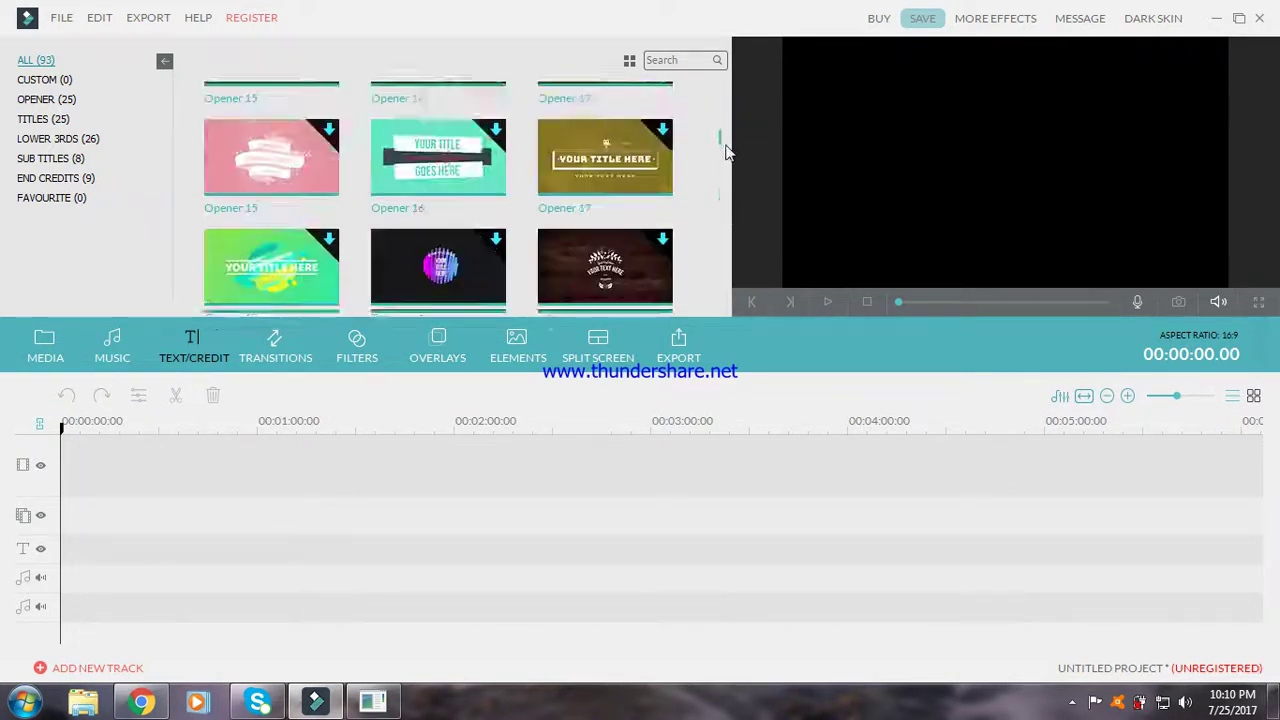
scroll(730, 190, down, 8)
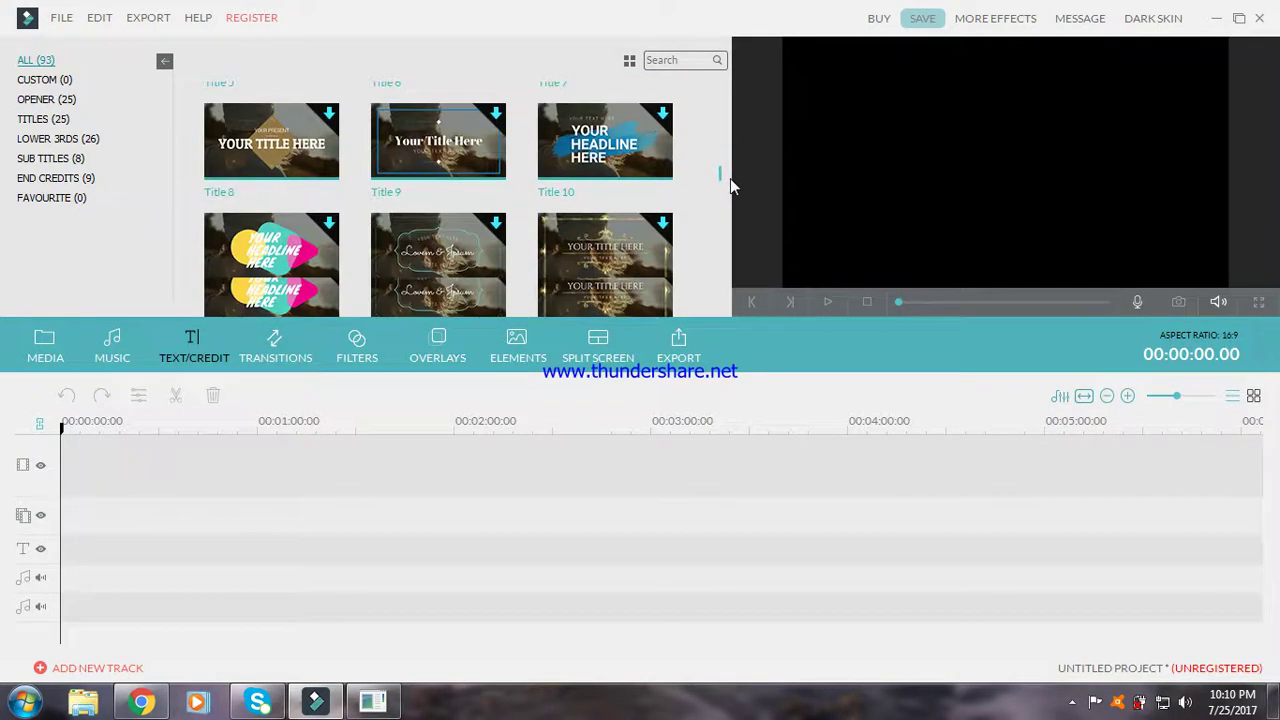
scroll(732, 215, down, 8)
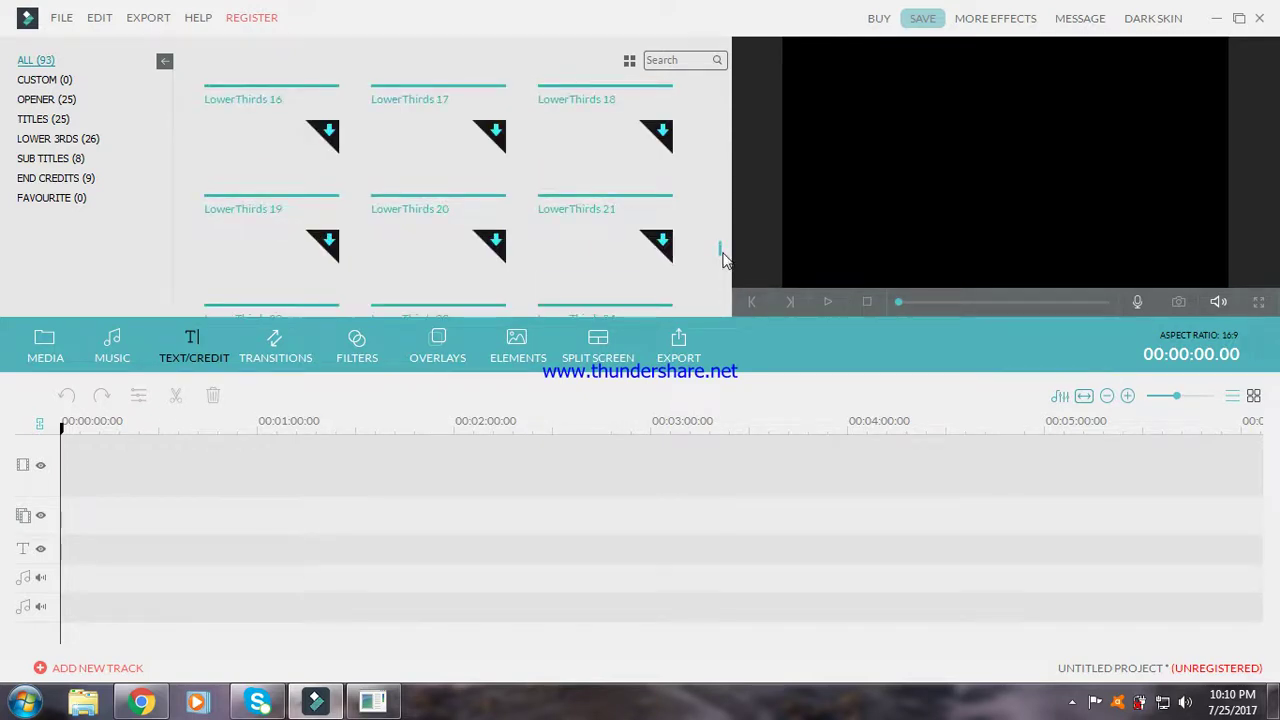
- Look through the available transitions and return to the start of the collection
click(285, 352)
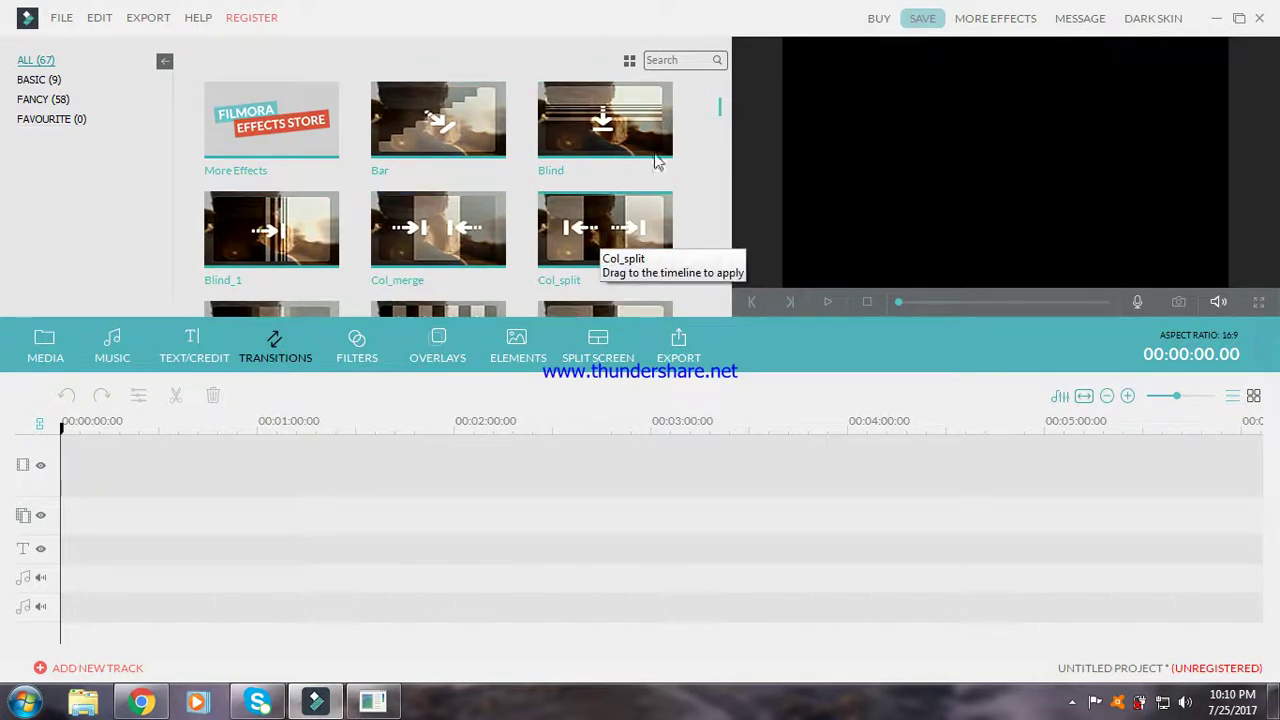
scroll(721, 125, down, 2)
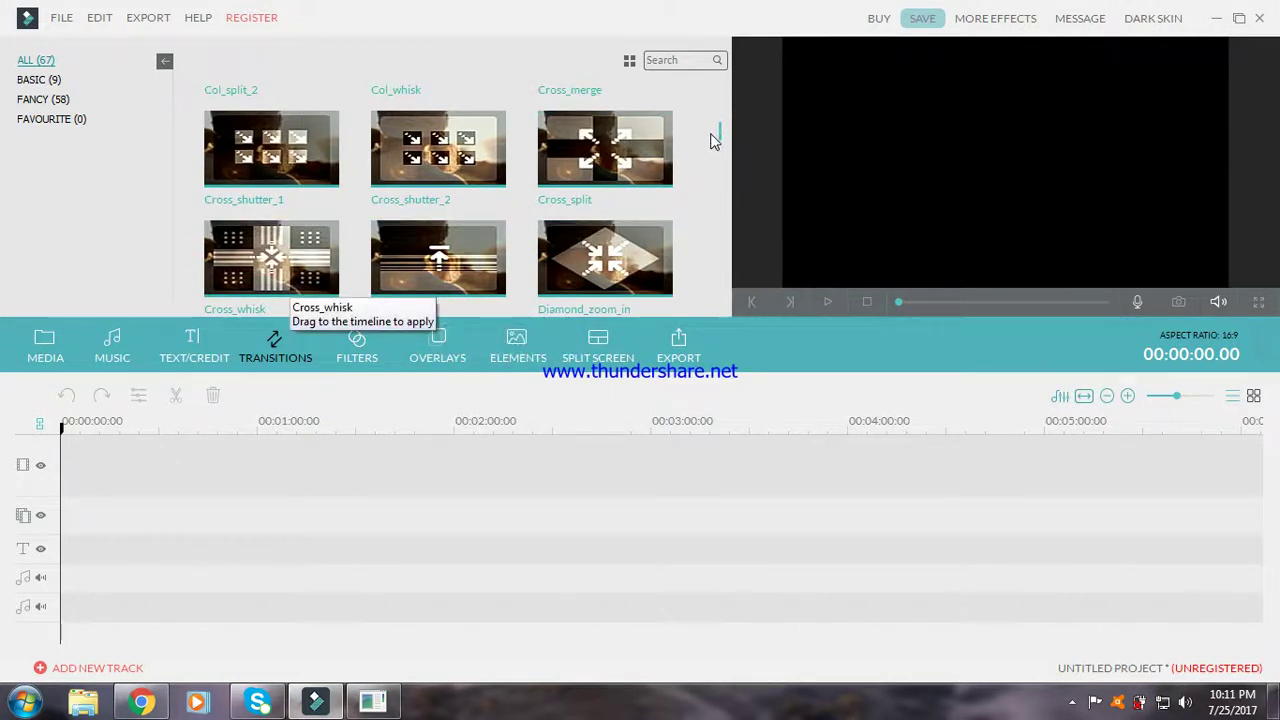
drag(718, 138, 717, 106)
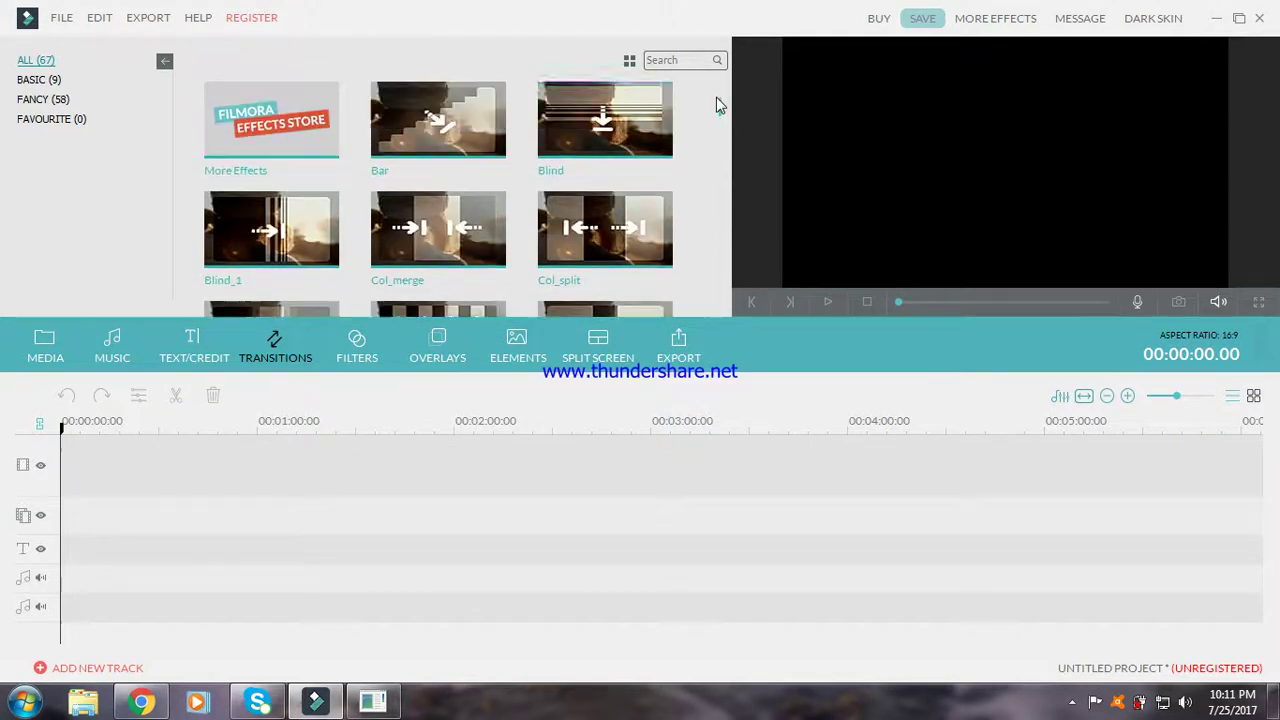
- Look at the Faux Film filters and play a preview of the Purple Haze filter
click(364, 345)
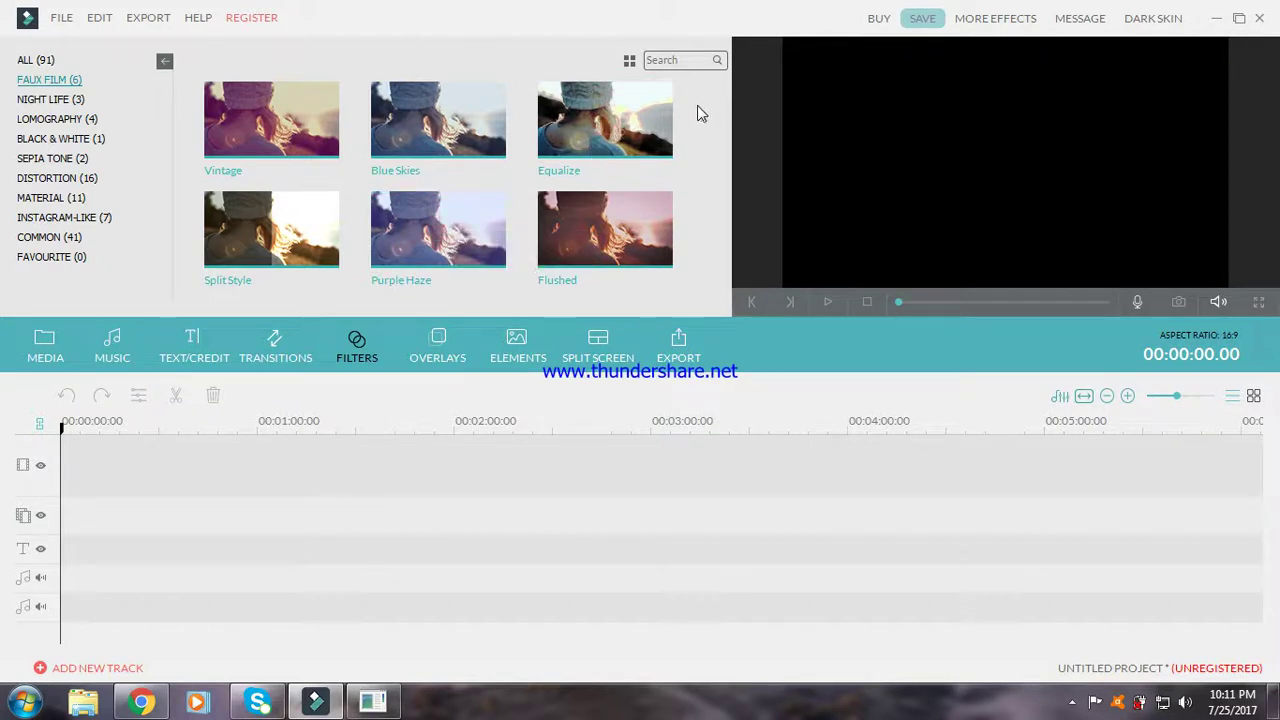
click(482, 231)
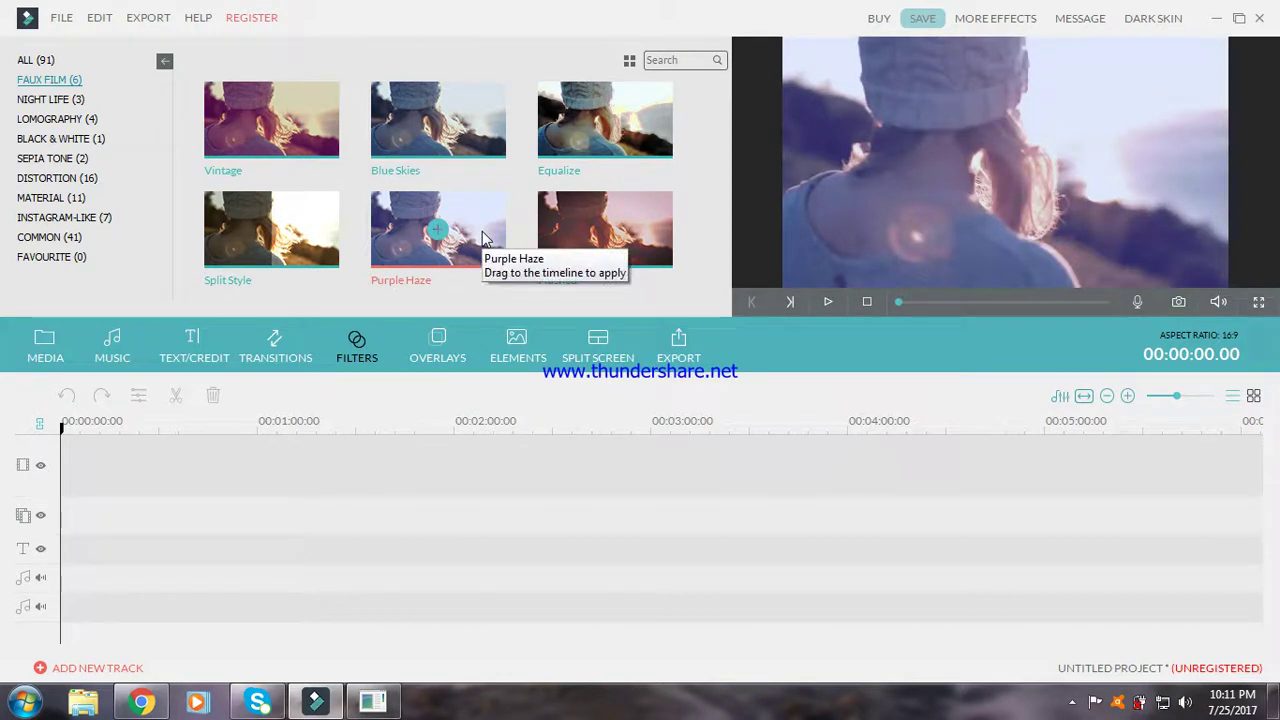
double_click(482, 231)
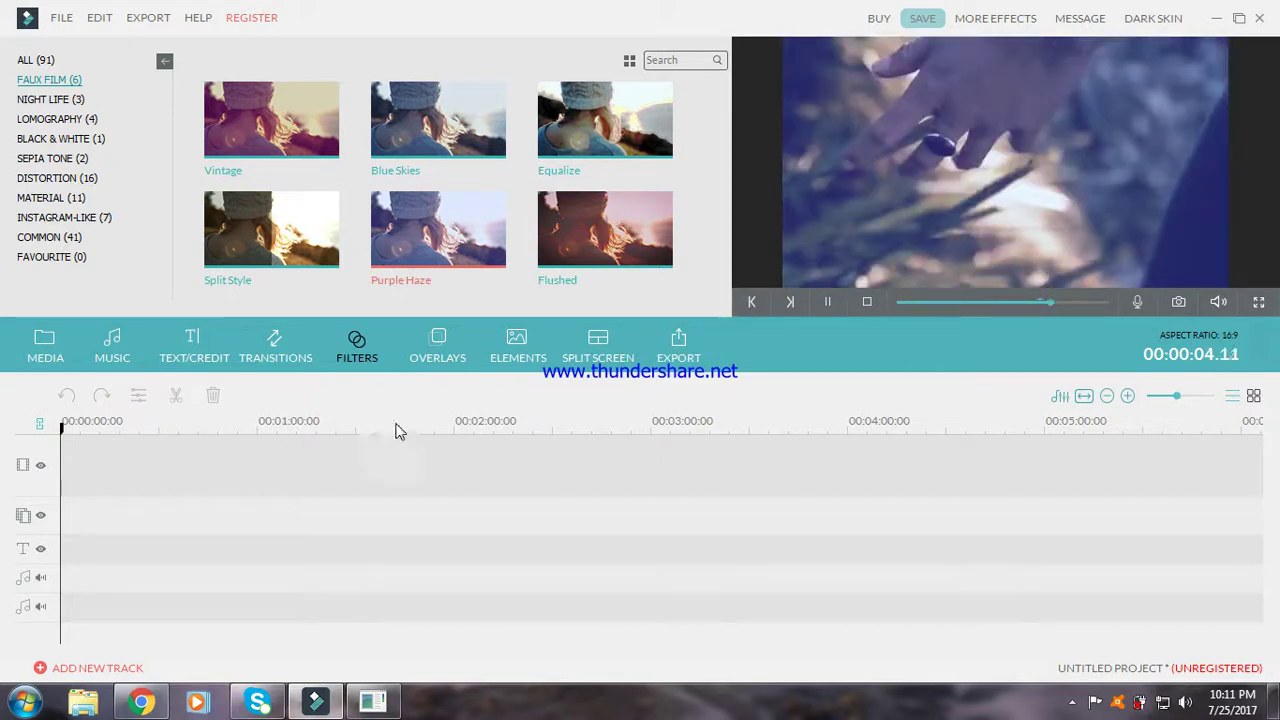
- Browse the full overlay collection from the Dirty Film overlays down to the viewfinders and bokeh blurs
click(440, 340)
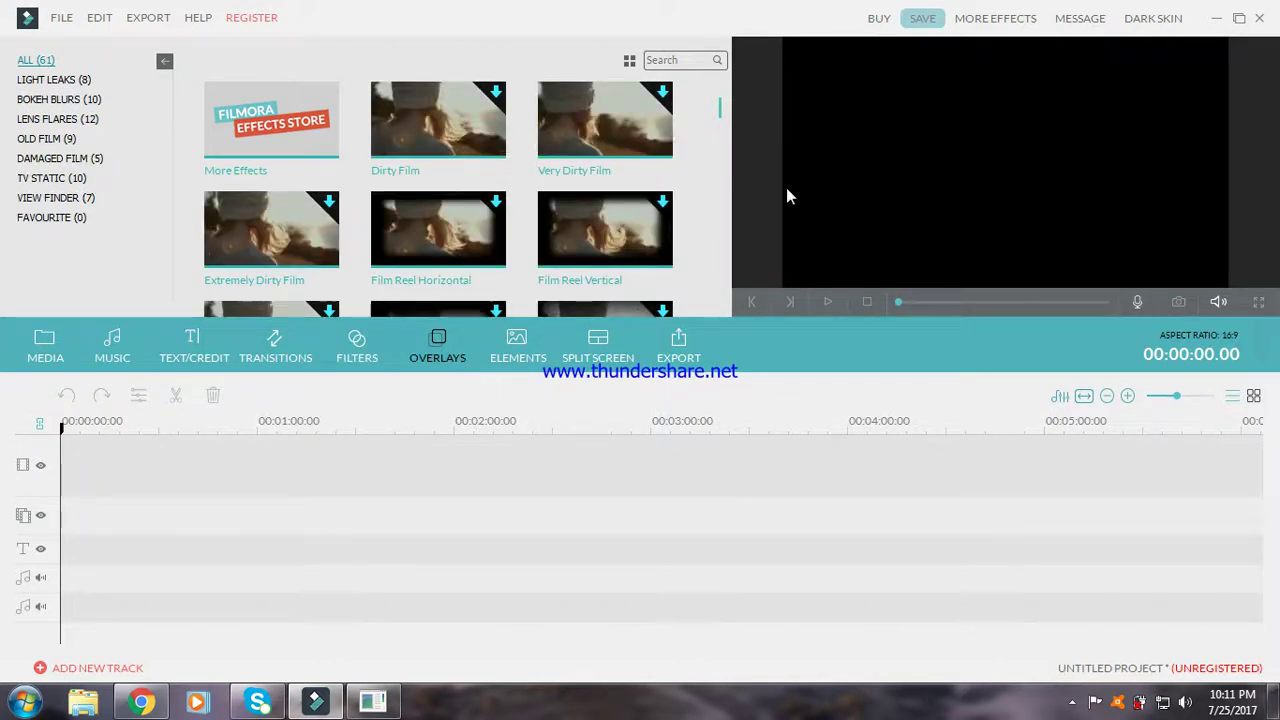
drag(721, 109, 734, 184)
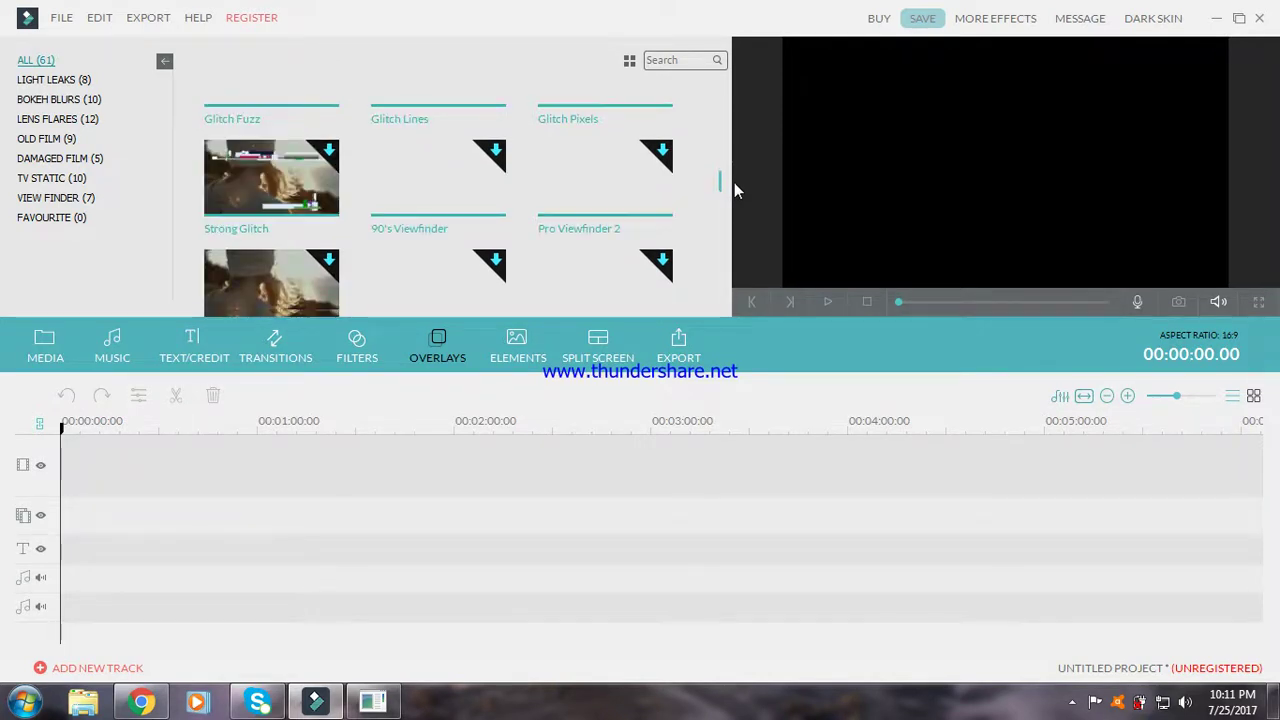
scroll(734, 190, down, 3)
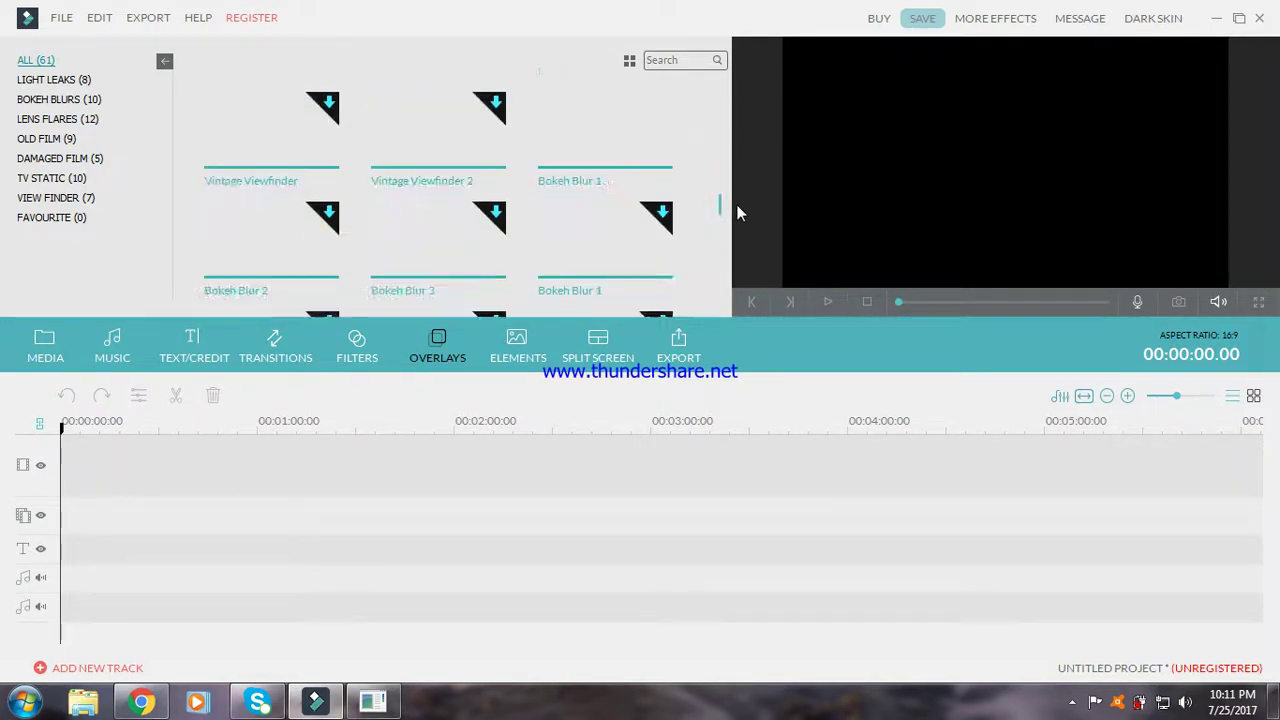
- Browse the elements library from the badges through the hand-drawn elements and return to the start of the collection
click(518, 345)
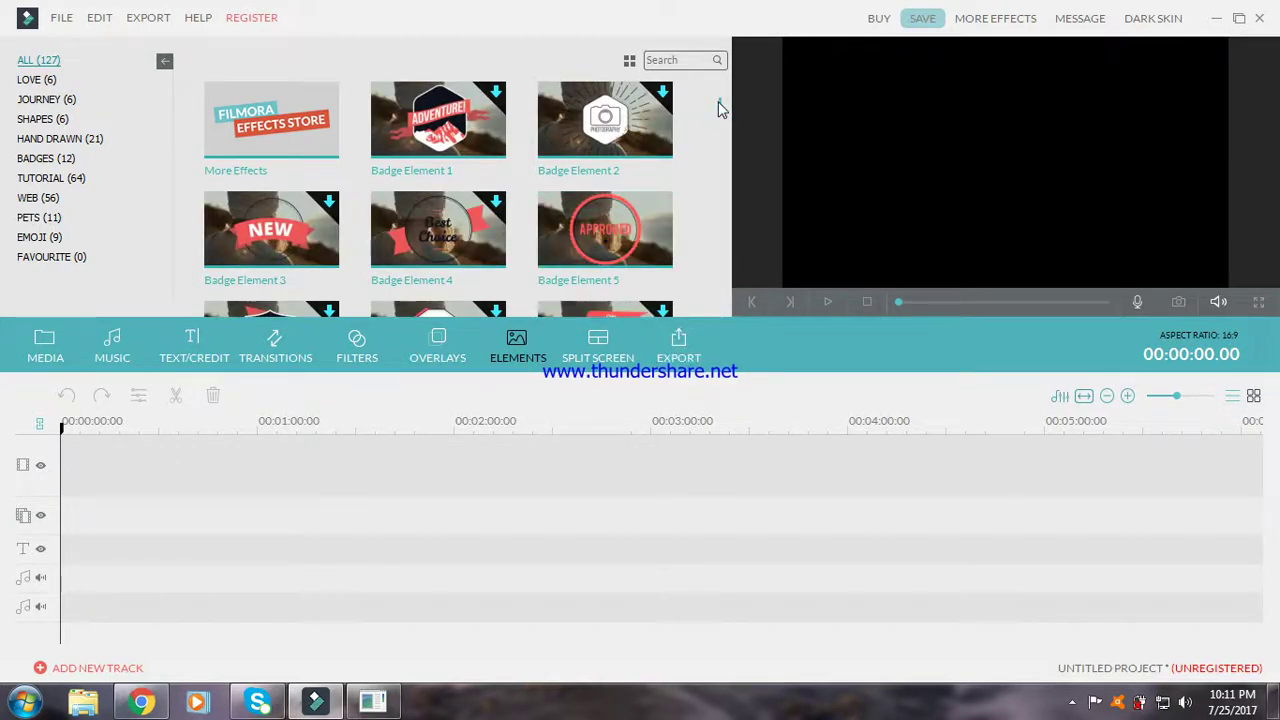
drag(720, 107, 722, 150)
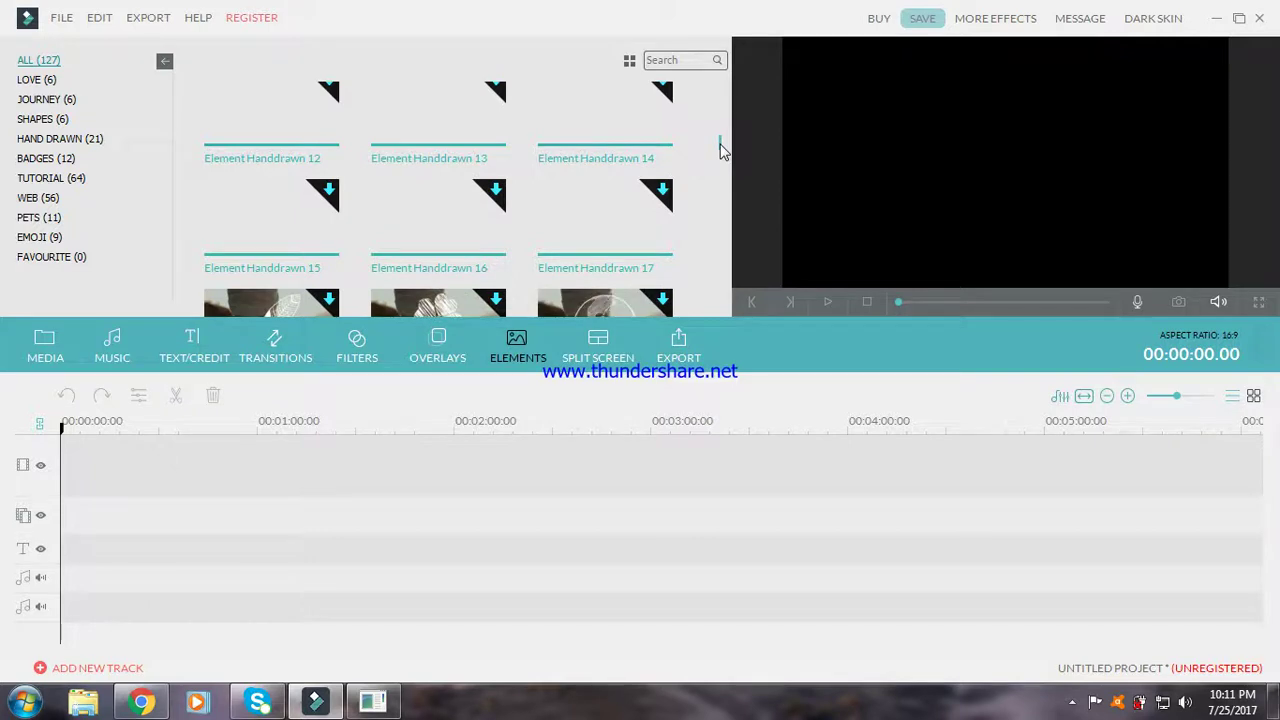
mouse_move(722, 150)
mouse_down()
mouse_move(725, 180)
mouse_move(725, 152)
mouse_up()
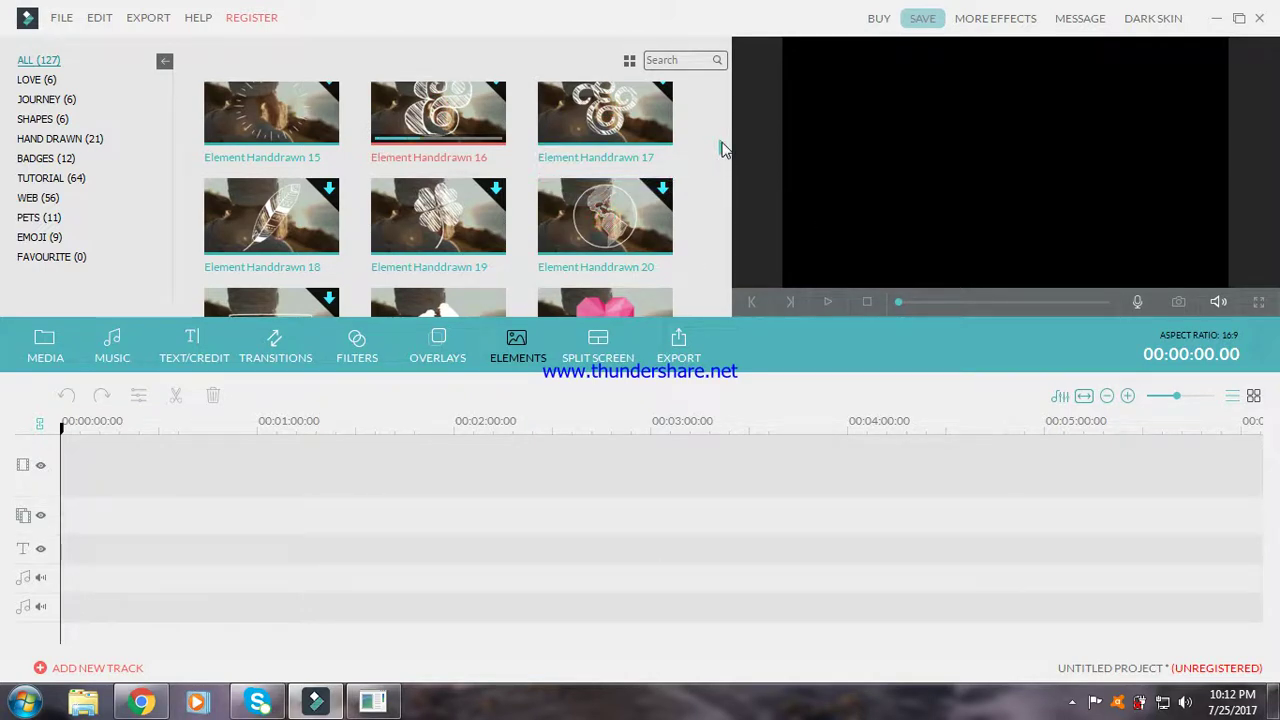
drag(724, 152, 722, 127)
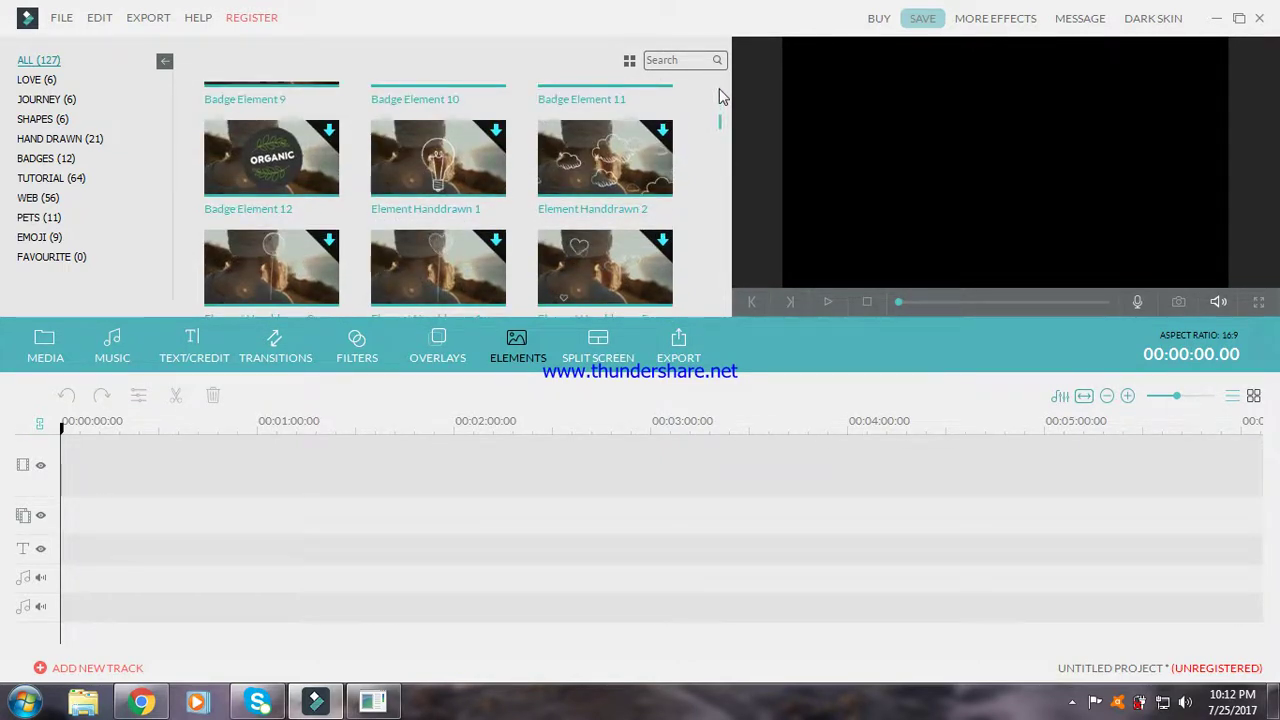
scroll(723, 96, up, 3)
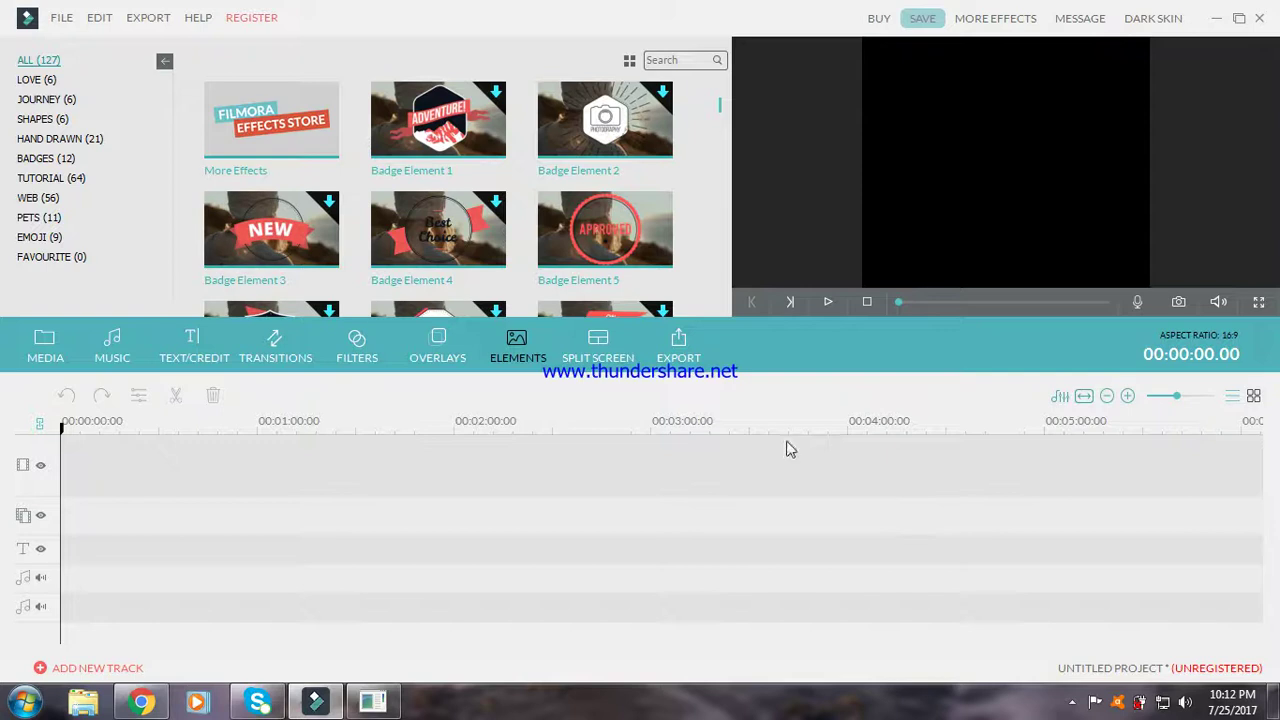
- Preview several split screen layouts, including two side-by-side panes, two stacked panes, the four-pane grid and the six-pane grid
click(609, 345)
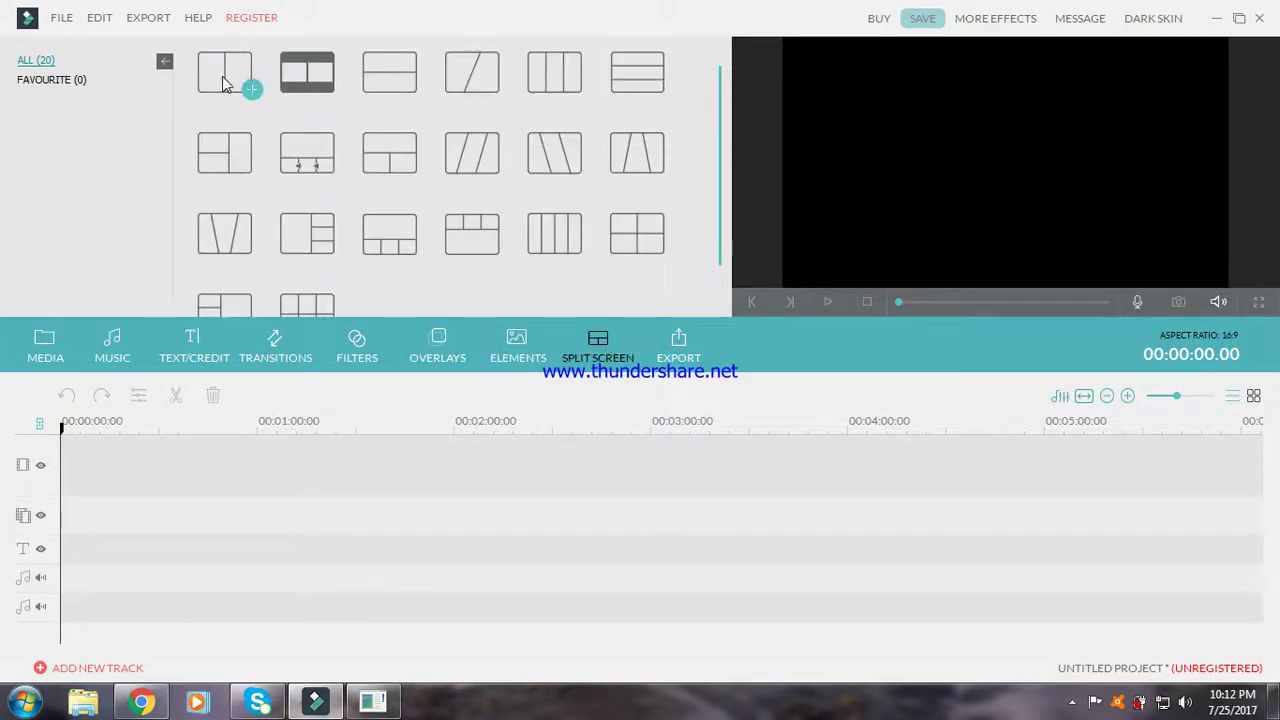
click(222, 76)
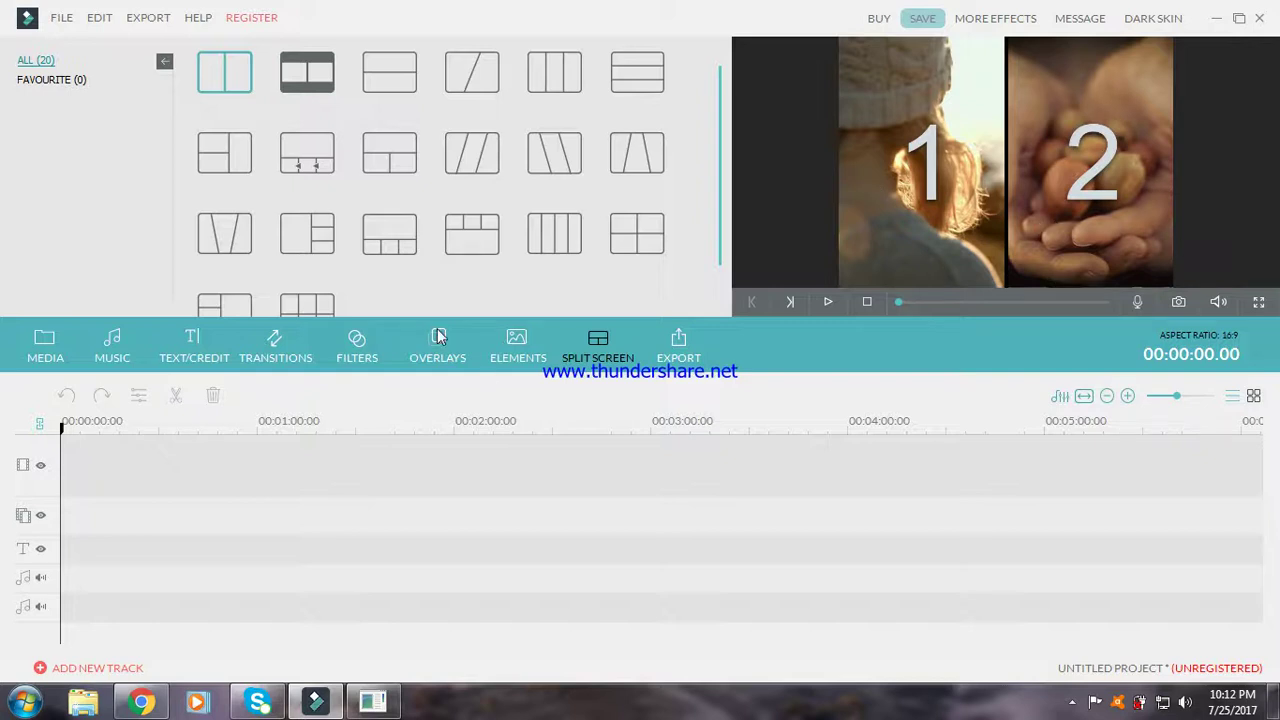
click(387, 80)
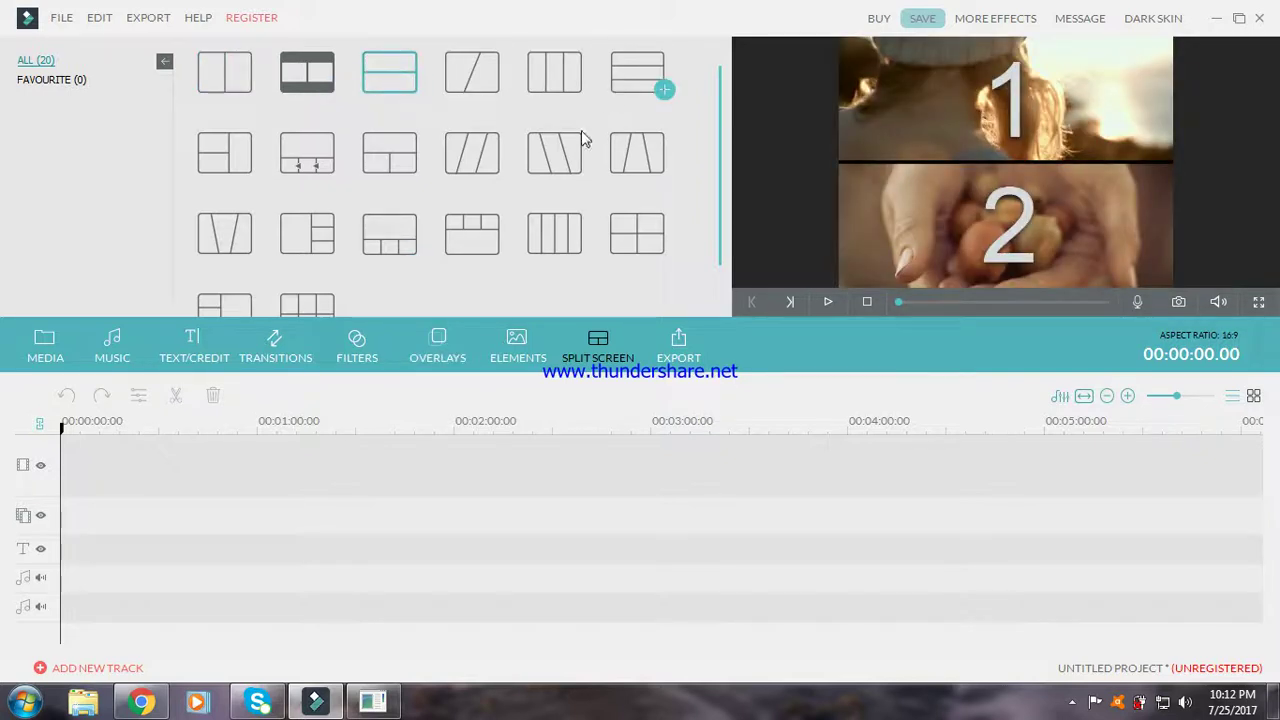
click(576, 258)
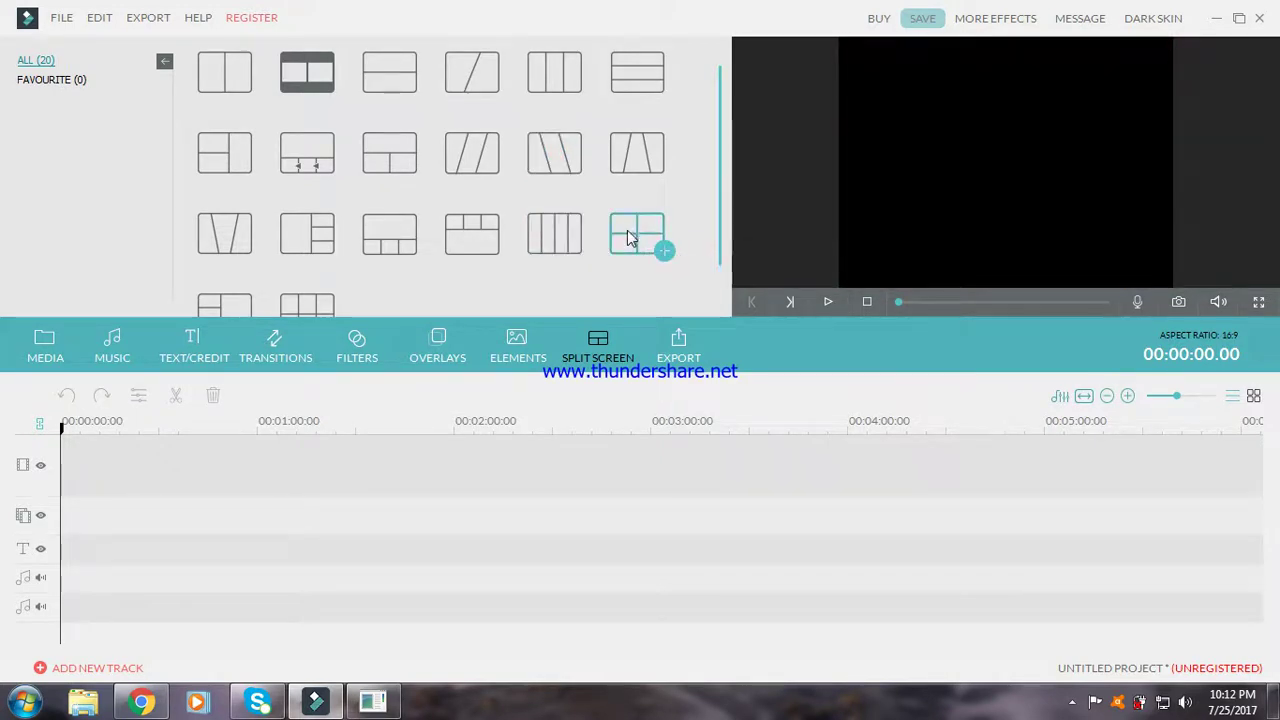
click(630, 238)
scroll(402, 253, down, 1)
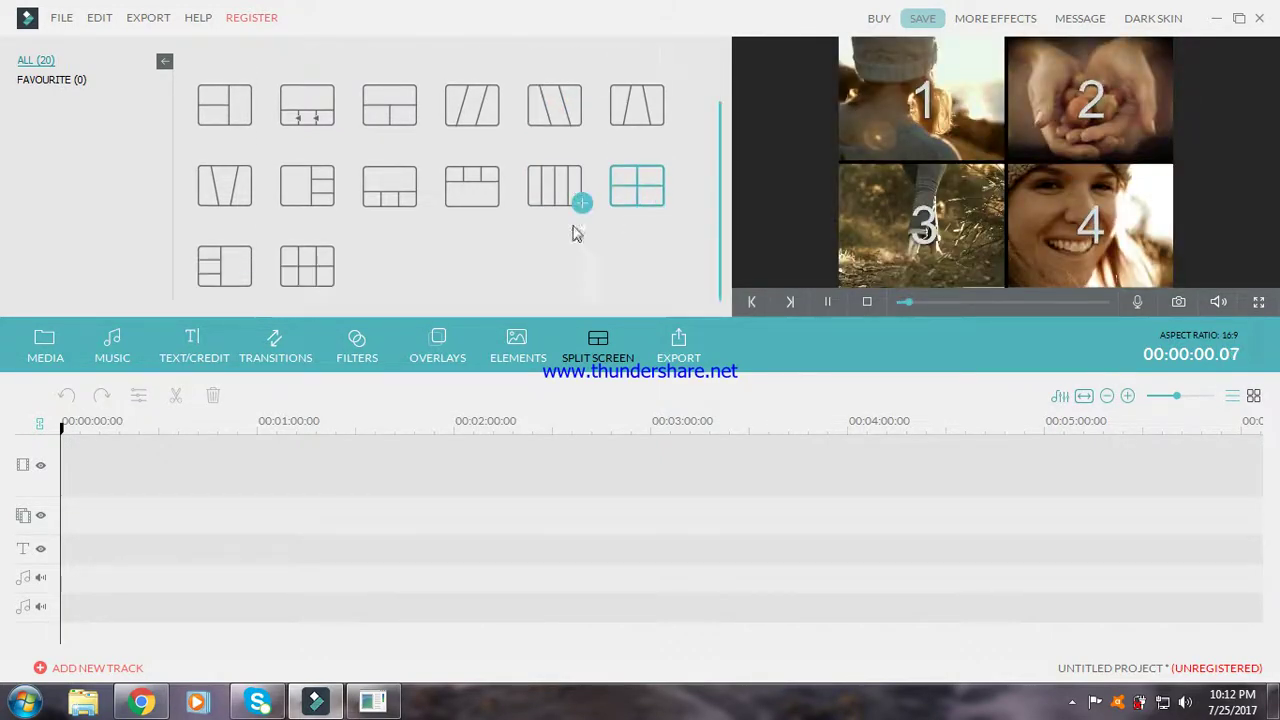
click(332, 265)
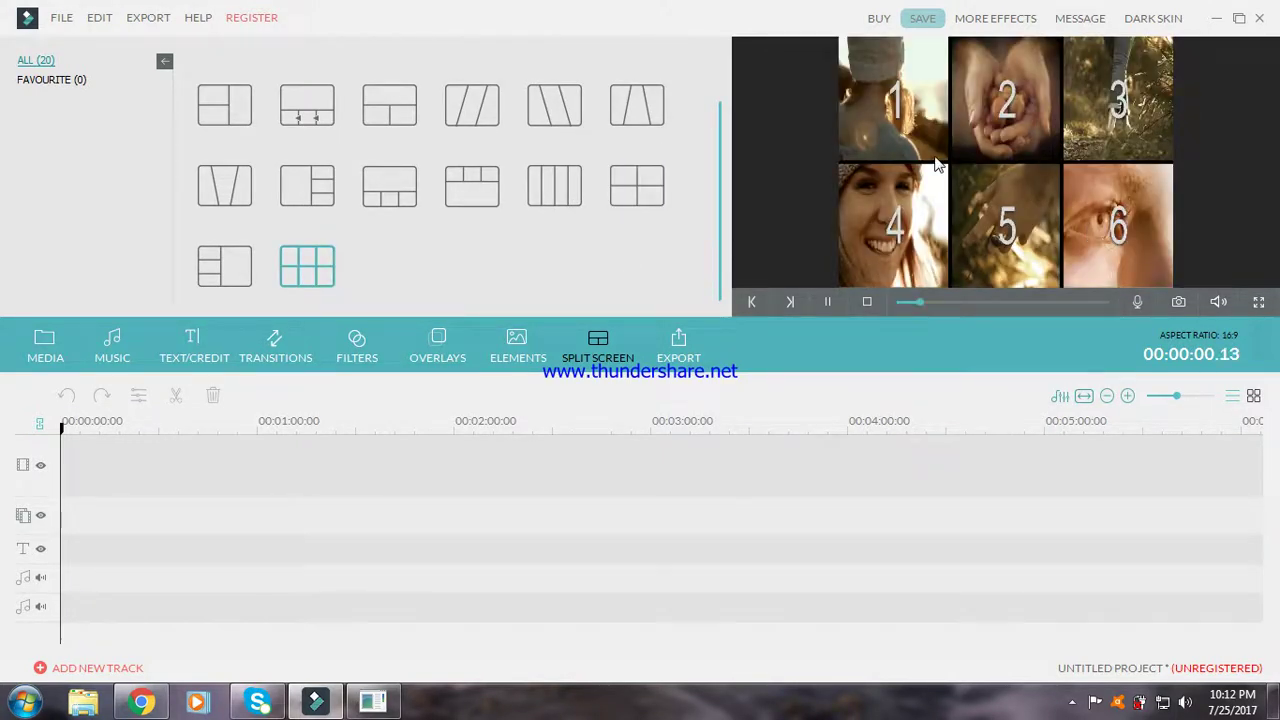
- Try to export the empty project
click(684, 352)
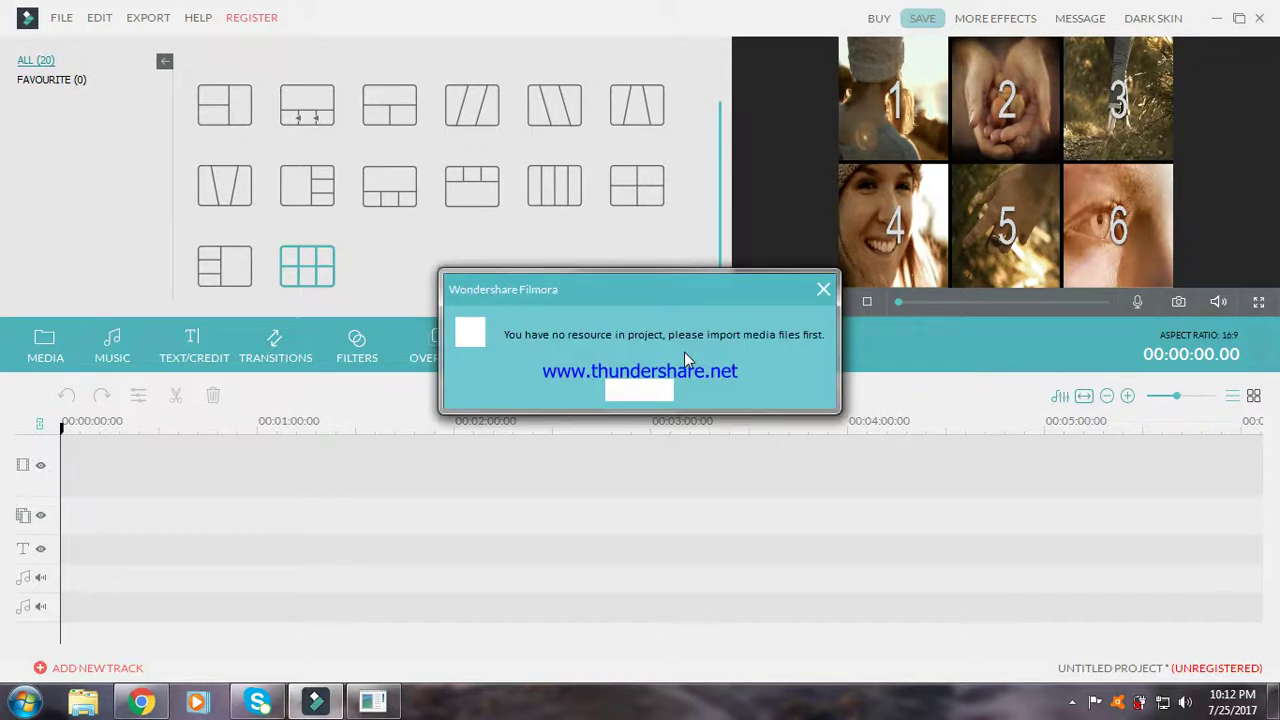
click(822, 291)
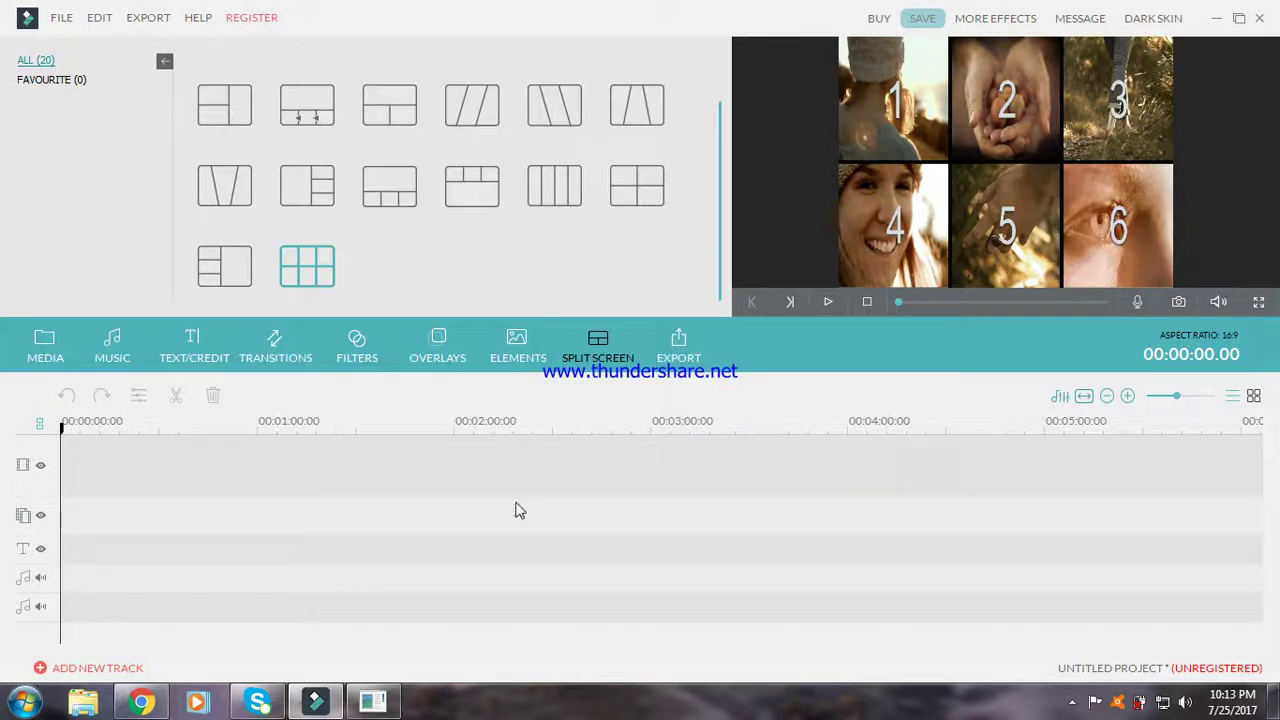
click(62, 18)
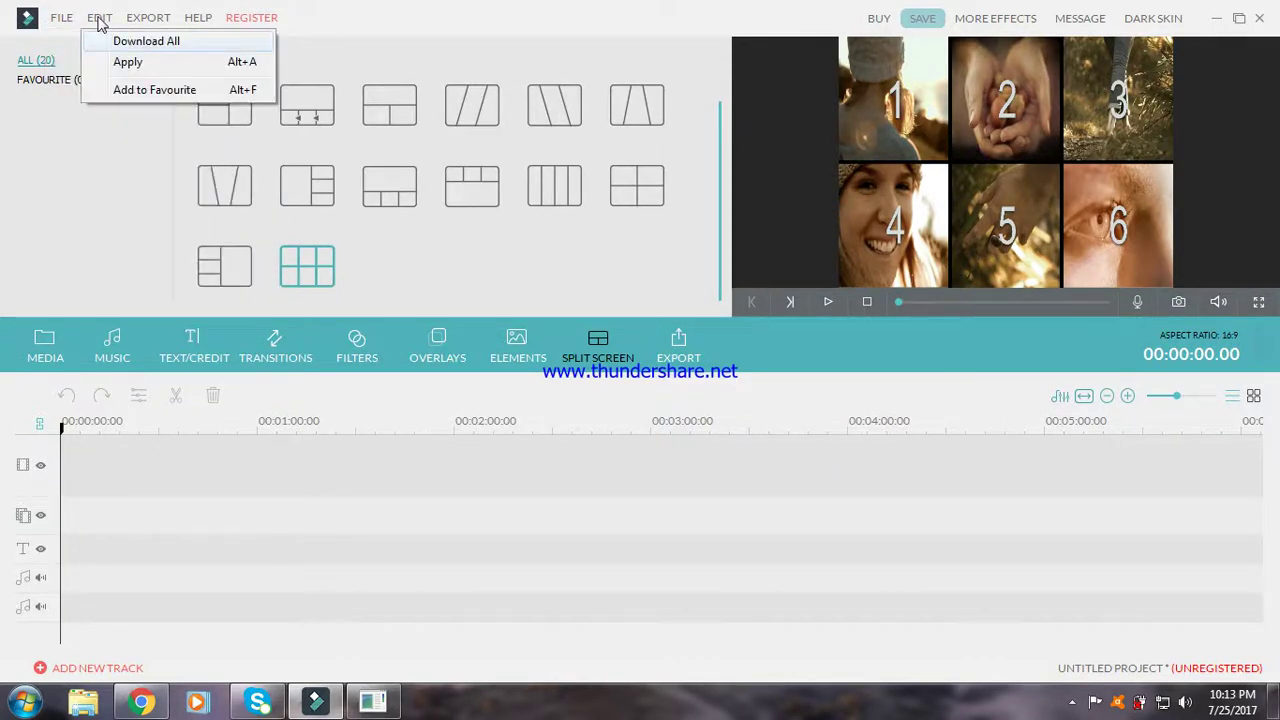
mouse_move(82, 44)
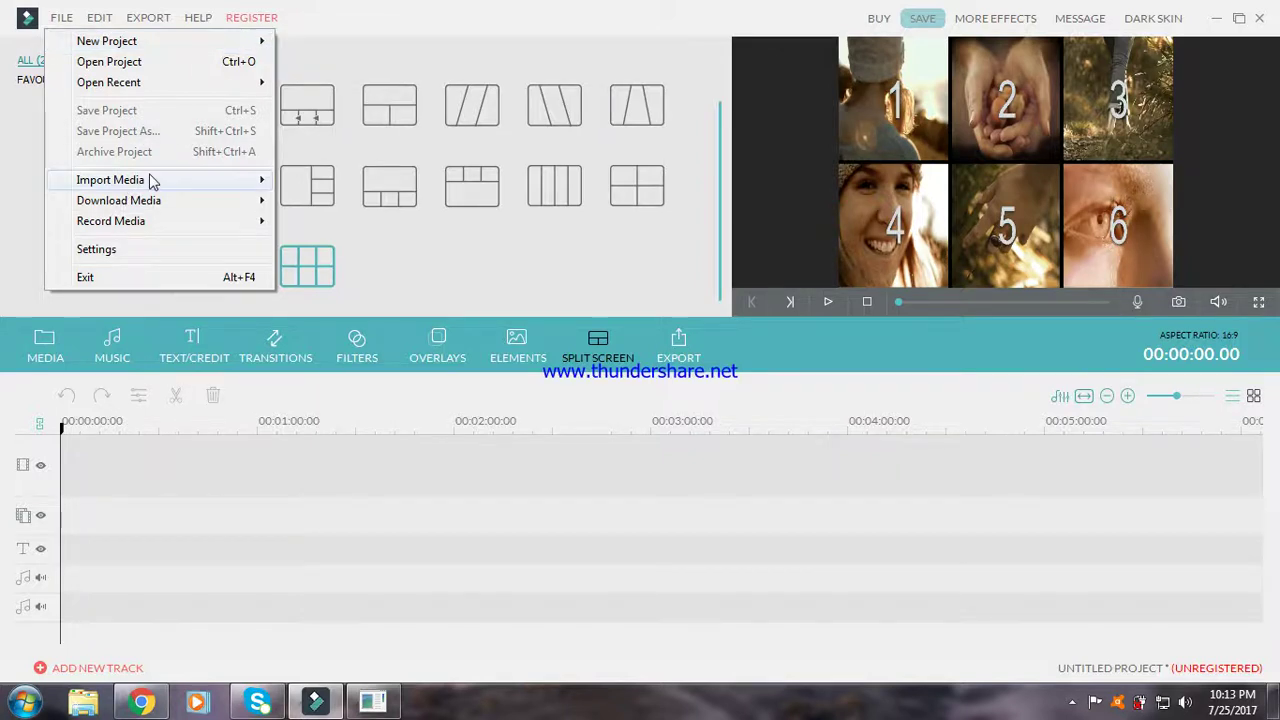
mouse_move(155, 180)
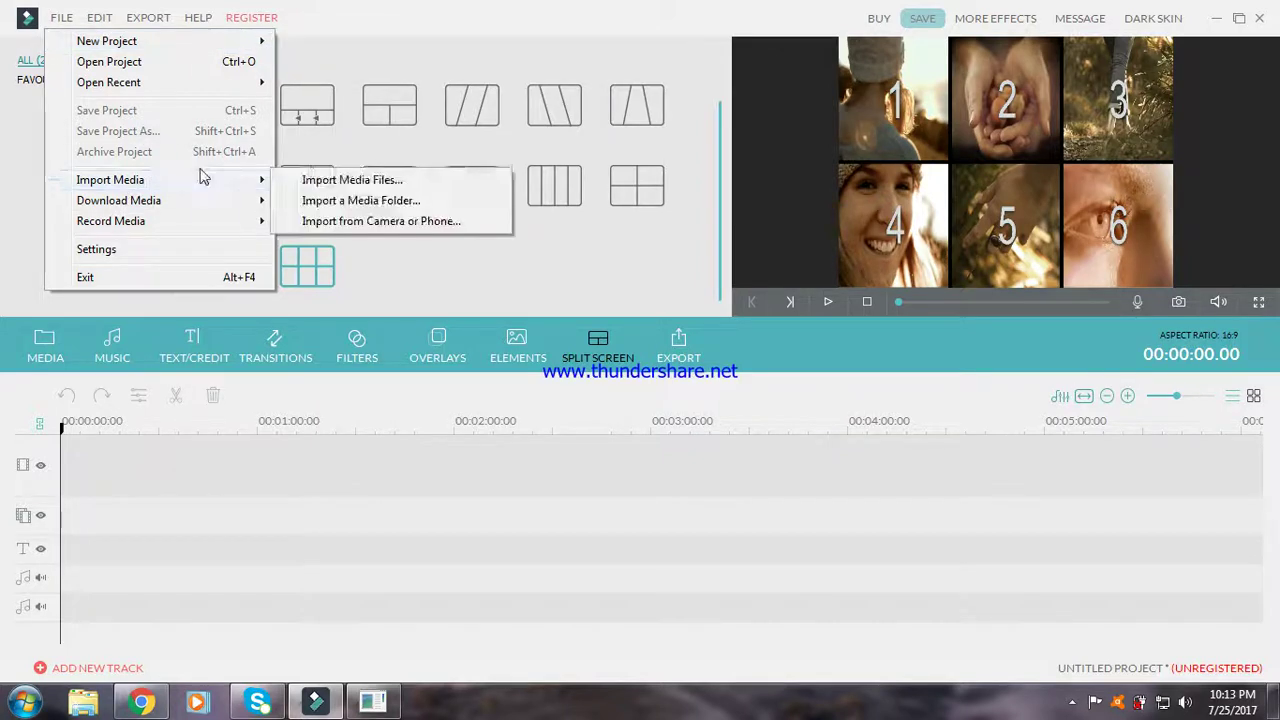
click(421, 181)
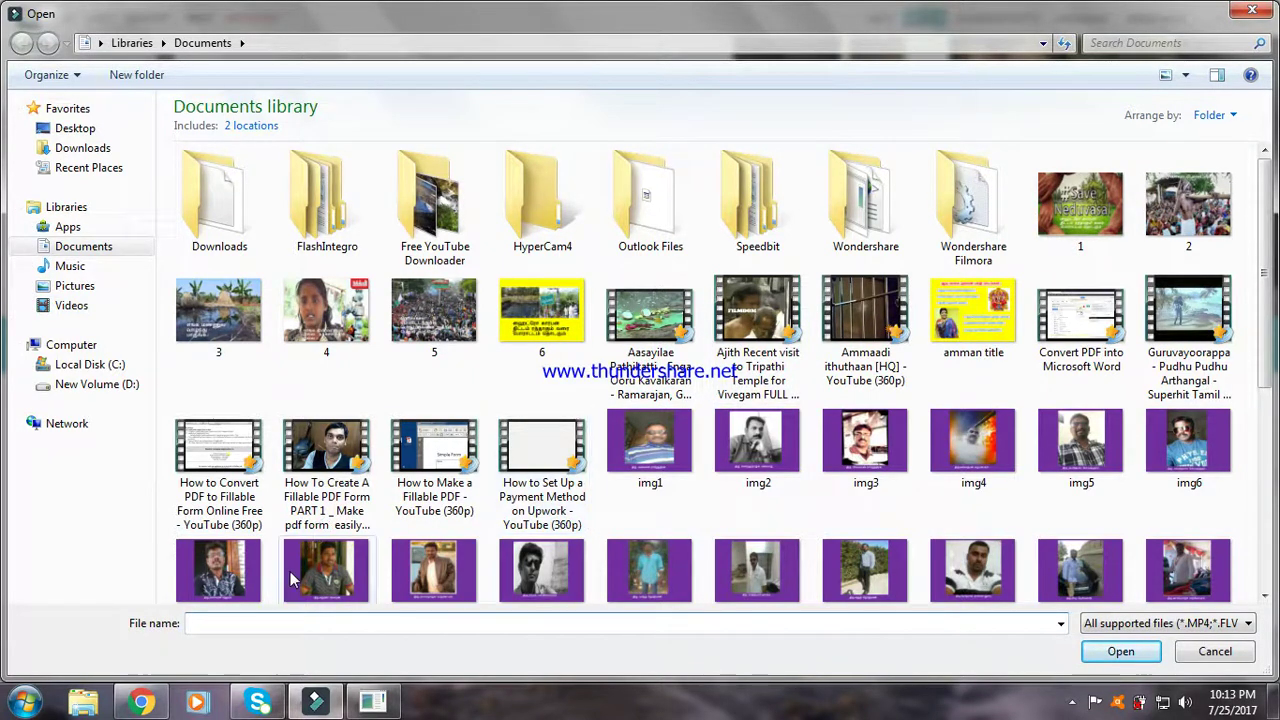
click(1253, 11)
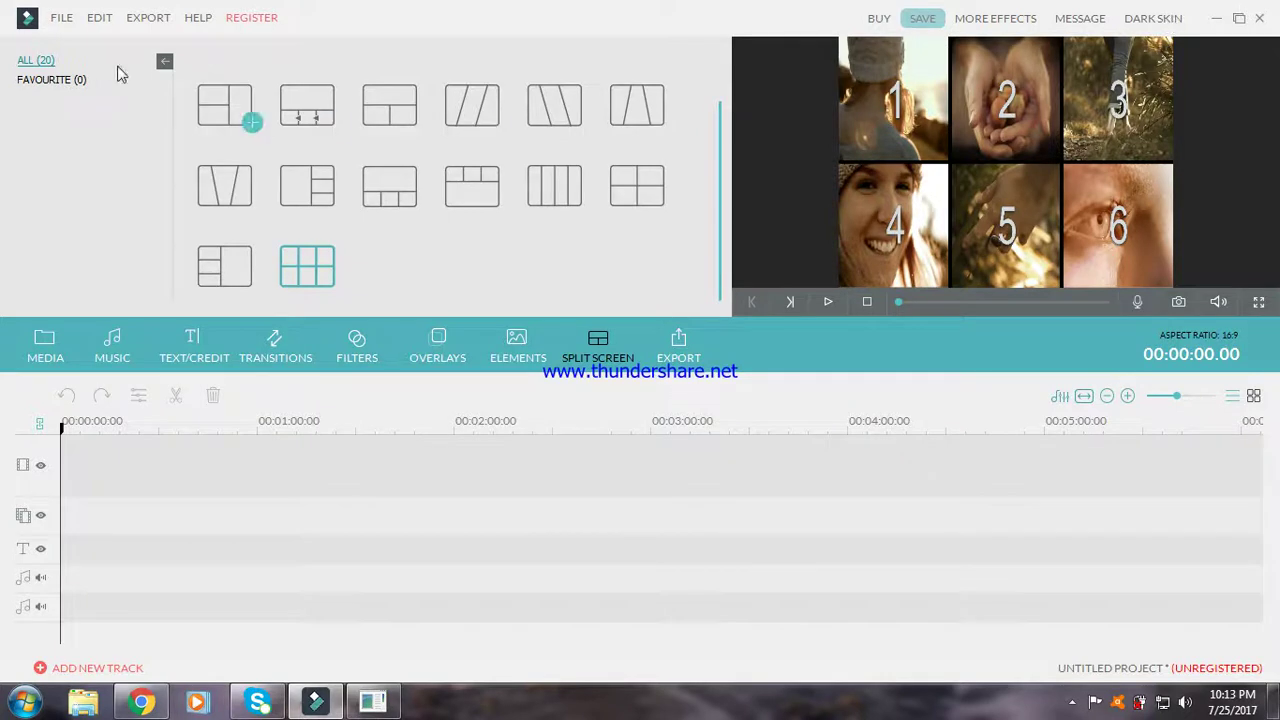
- Start importing media files and look through the videos and images in the Documents library
click(62, 18)
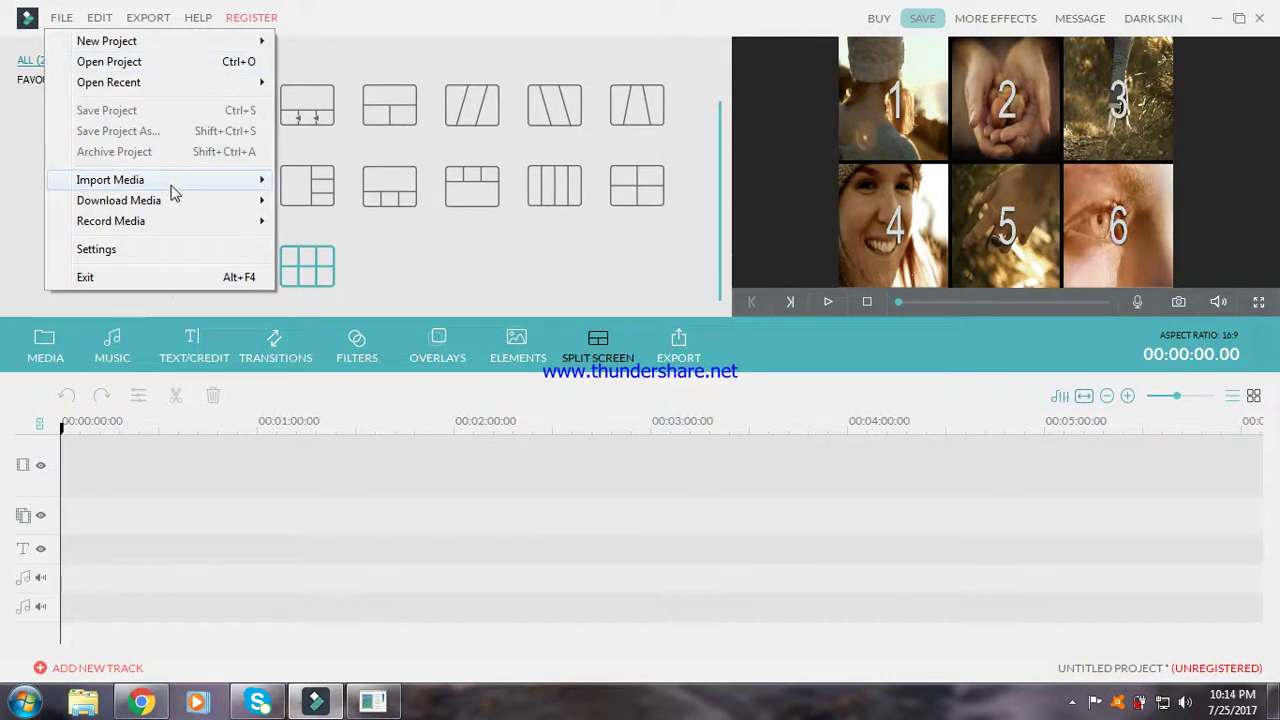
mouse_move(170, 187)
click(338, 182)
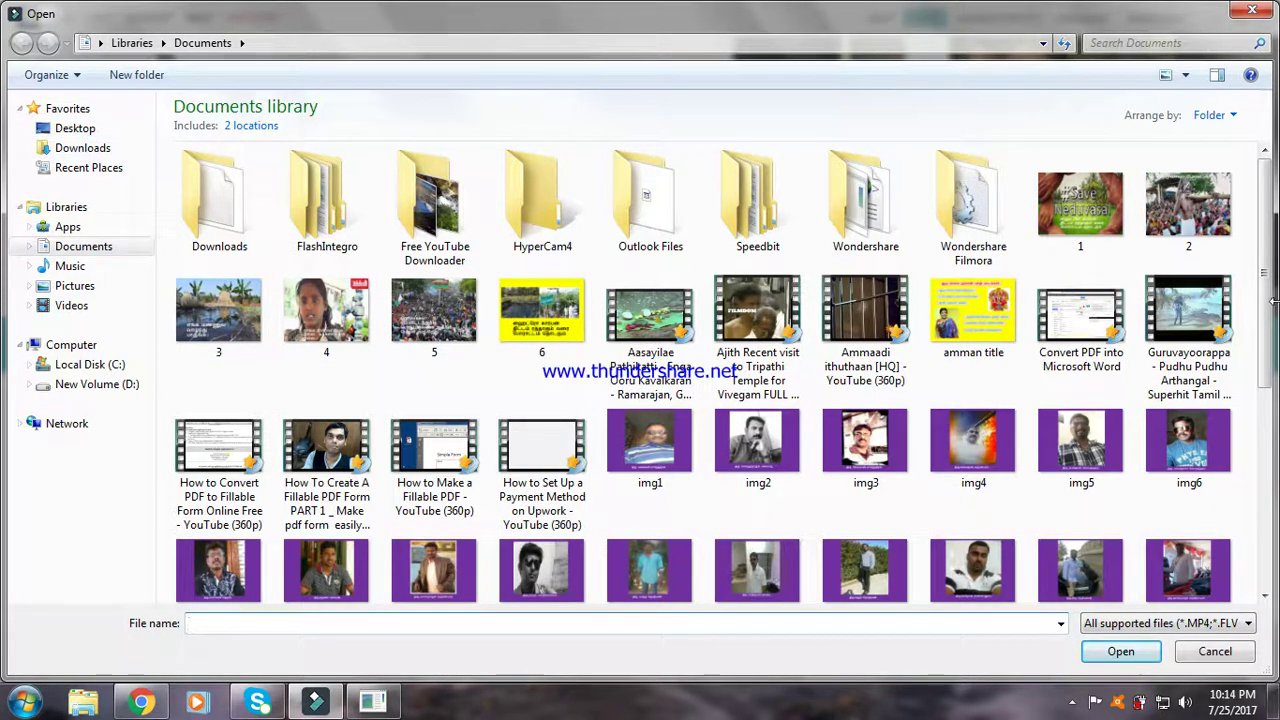
drag(1265, 290, 1265, 470)
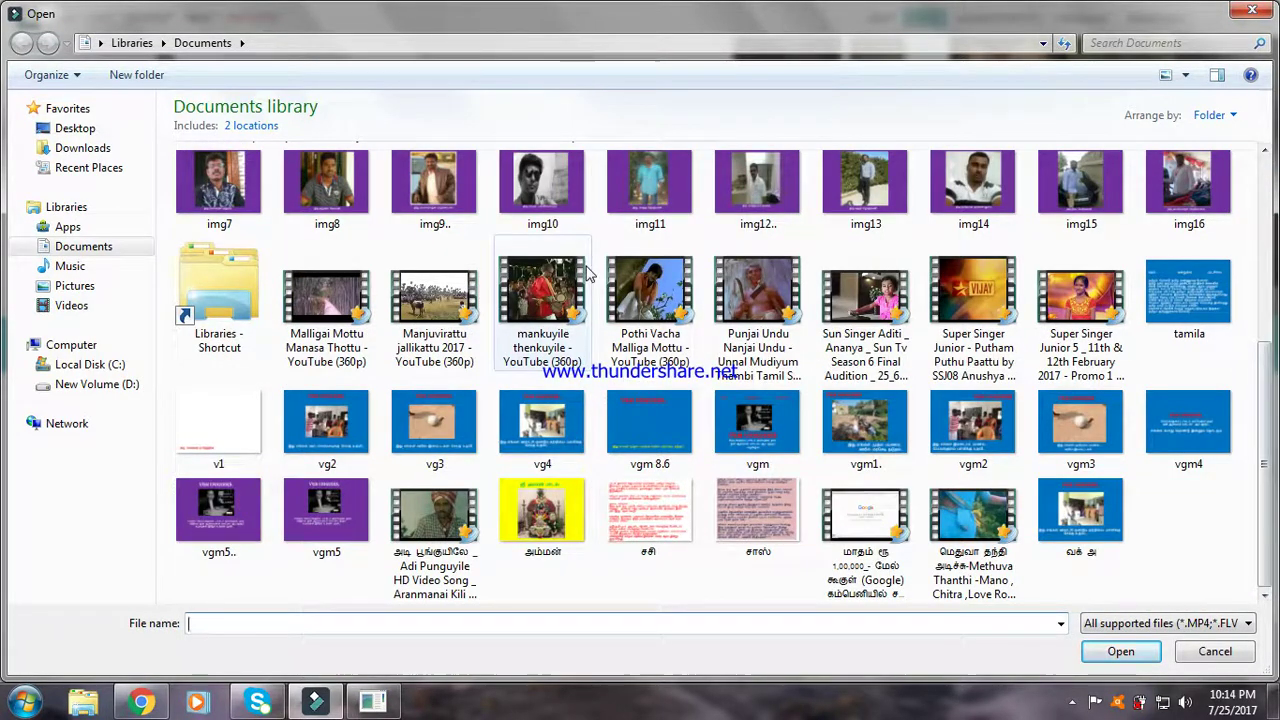
click(1268, 190)
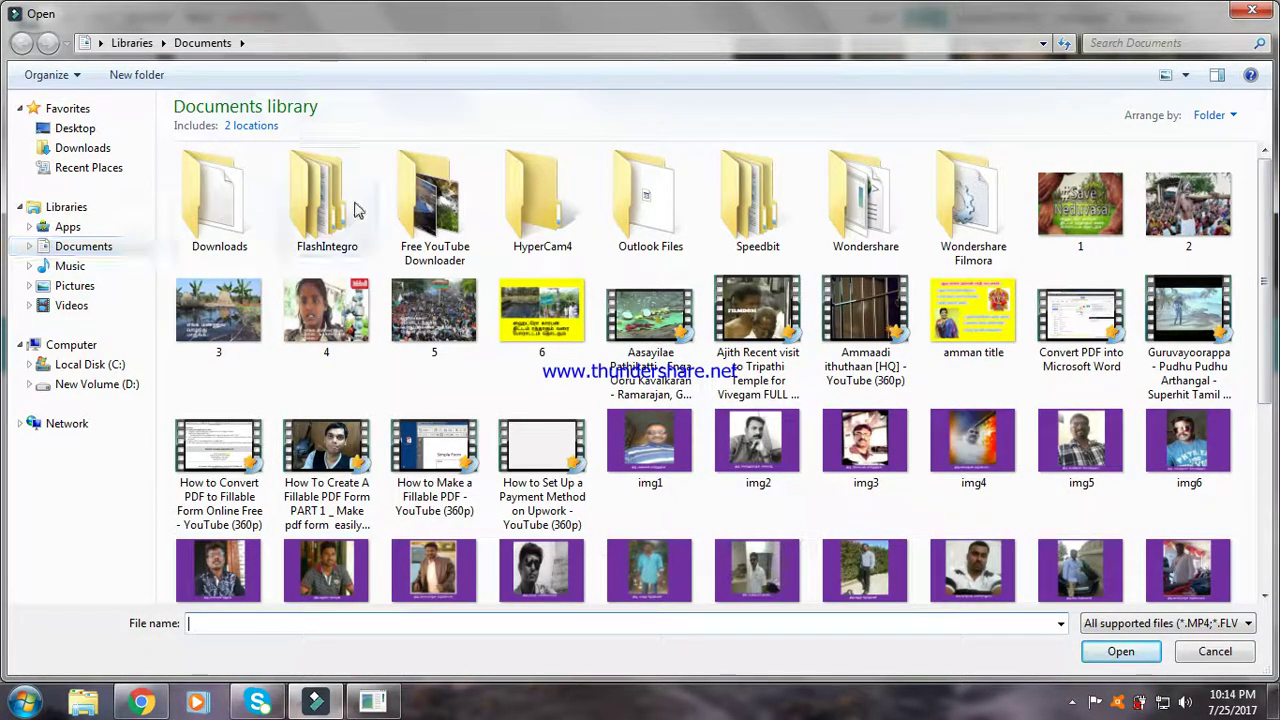
- Check the Free YouTube Downloader folder, the libraries overview and the Downloads folder for media to import
click(428, 218)
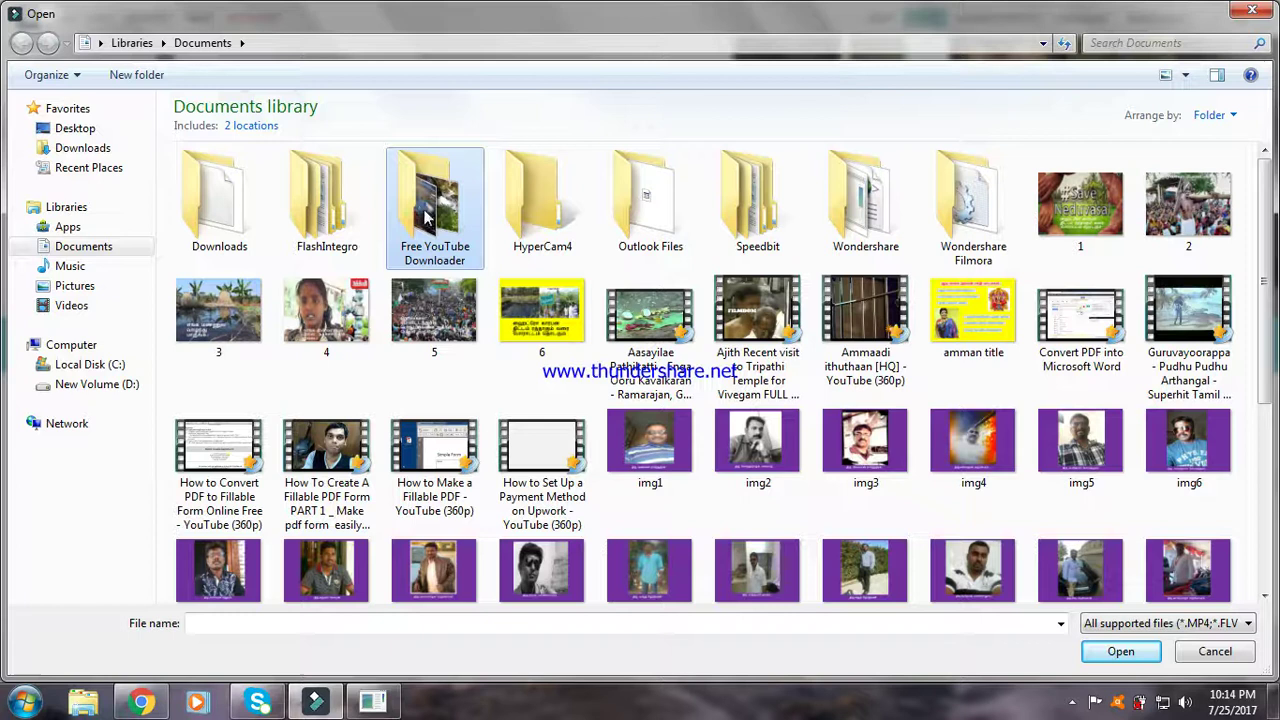
double_click(425, 217)
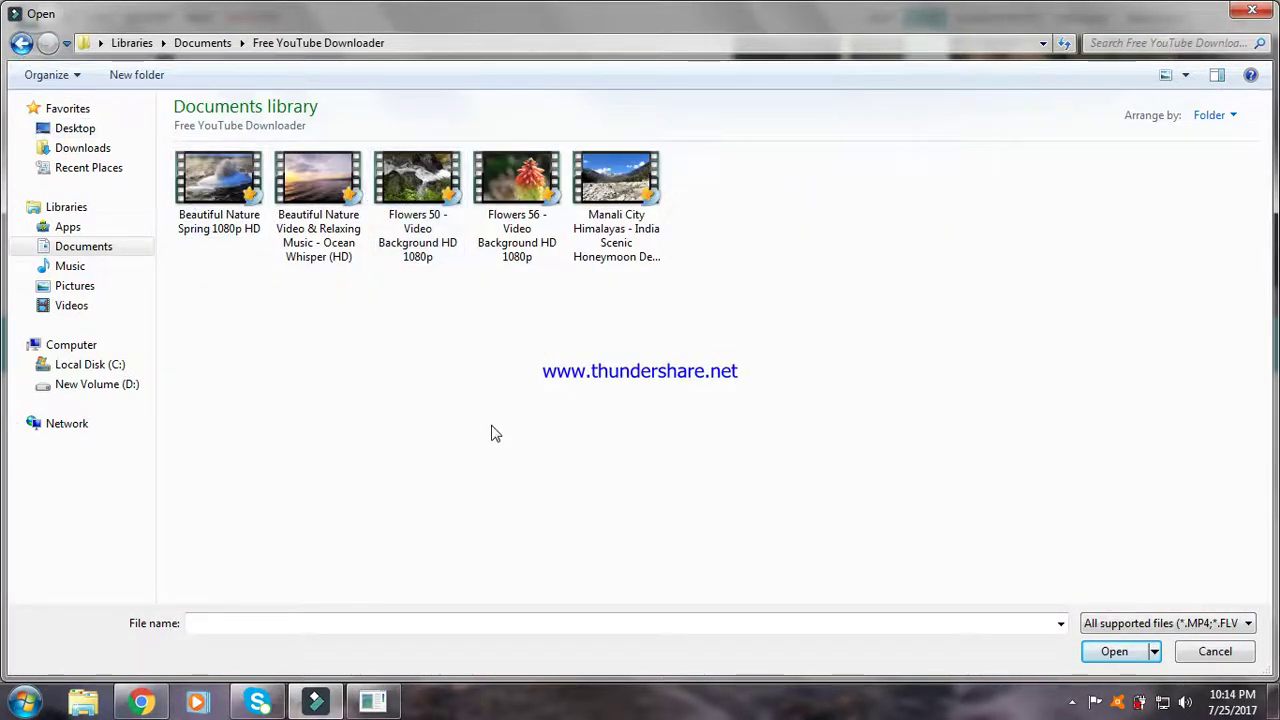
key(BackSpace)
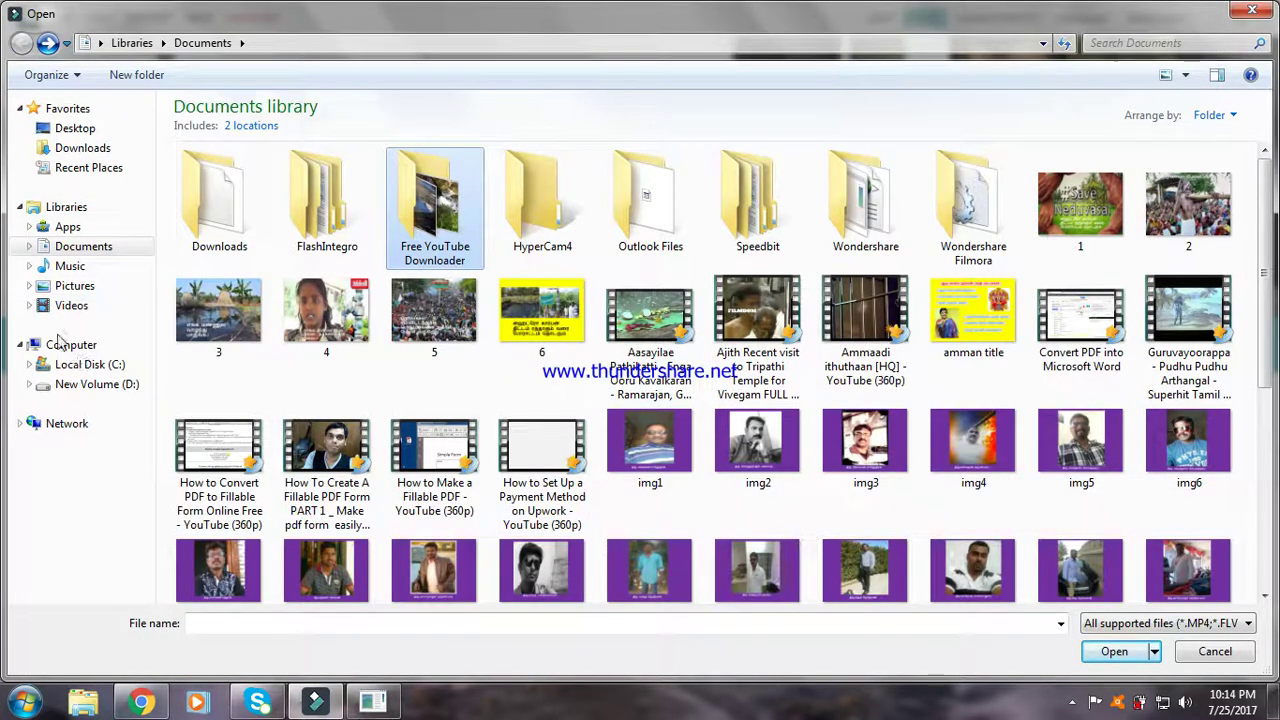
click(100, 210)
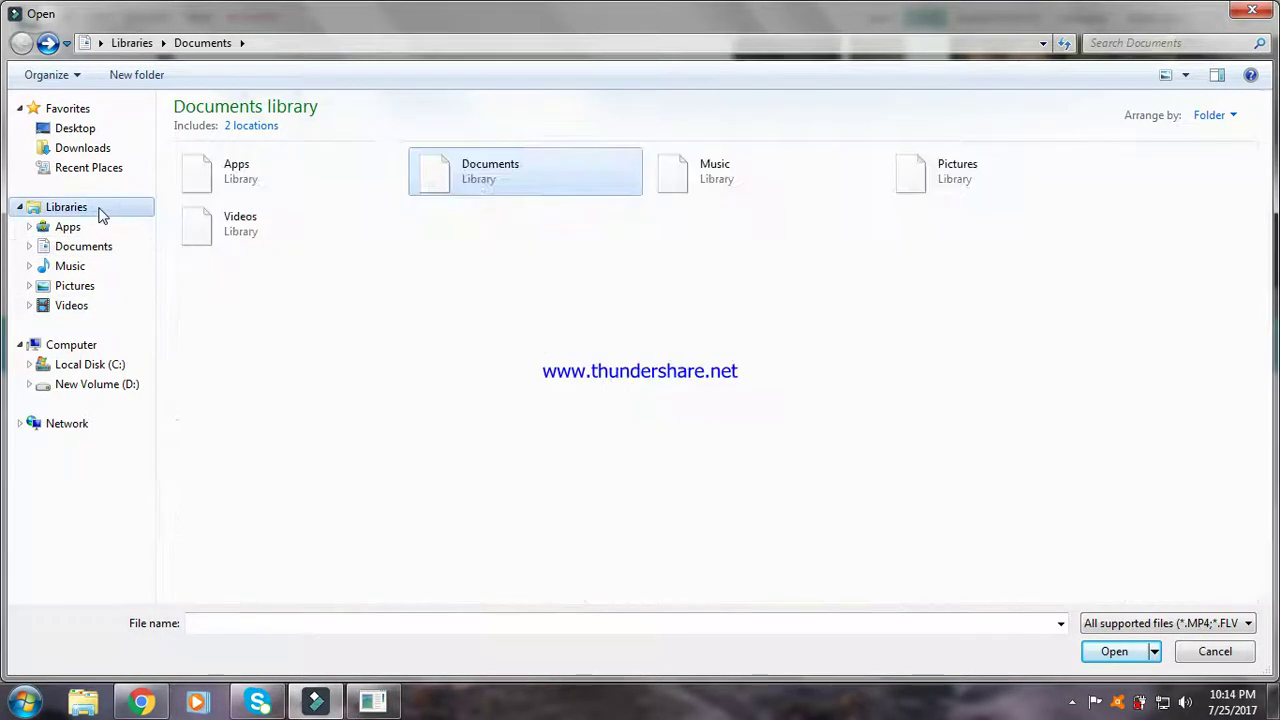
click(116, 148)
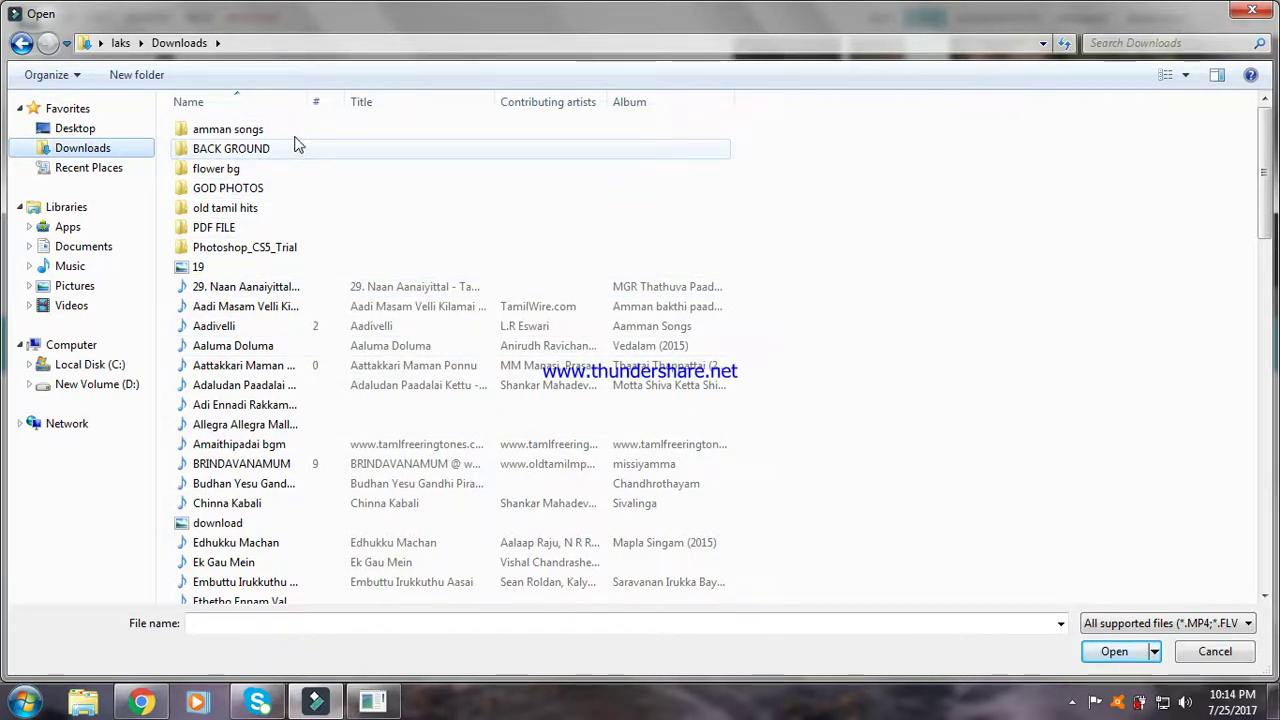
- Import the MANJUVIRATTU video from the Output folder within Wondershare Filmora in the Documents library
click(84, 248)
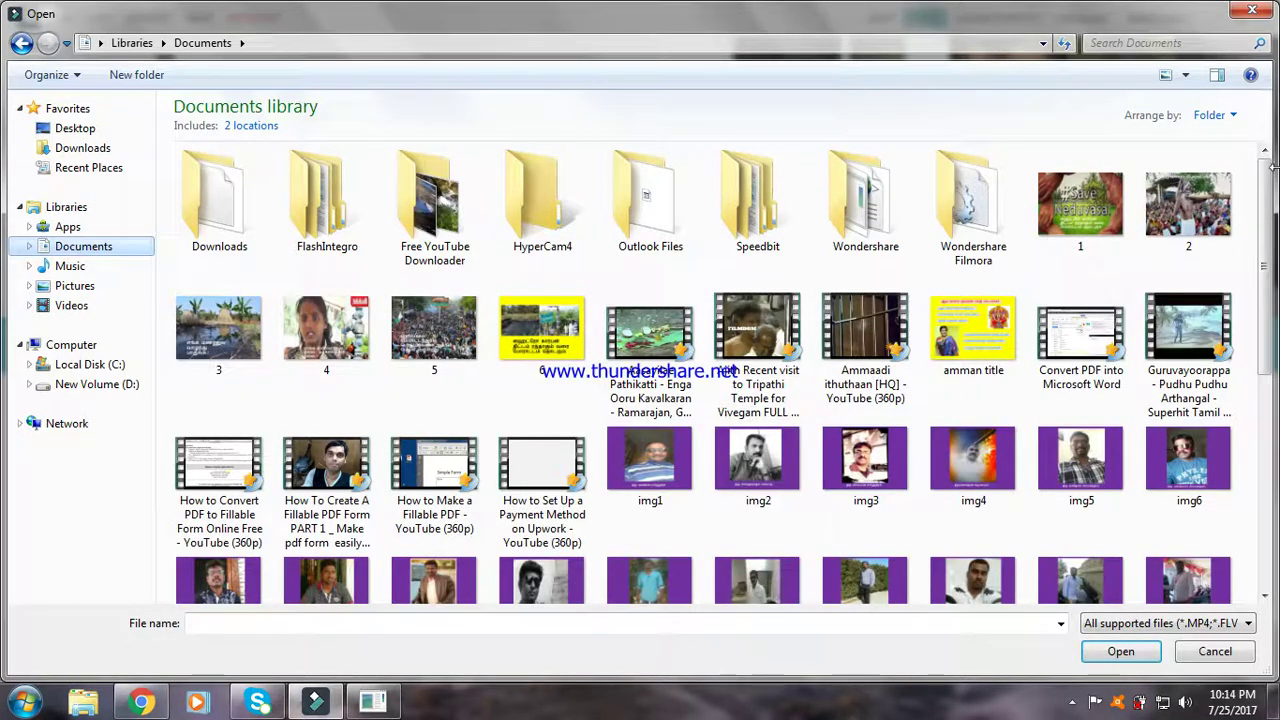
scroll(1265, 313, down, 1)
scroll(1265, 313, down, 4)
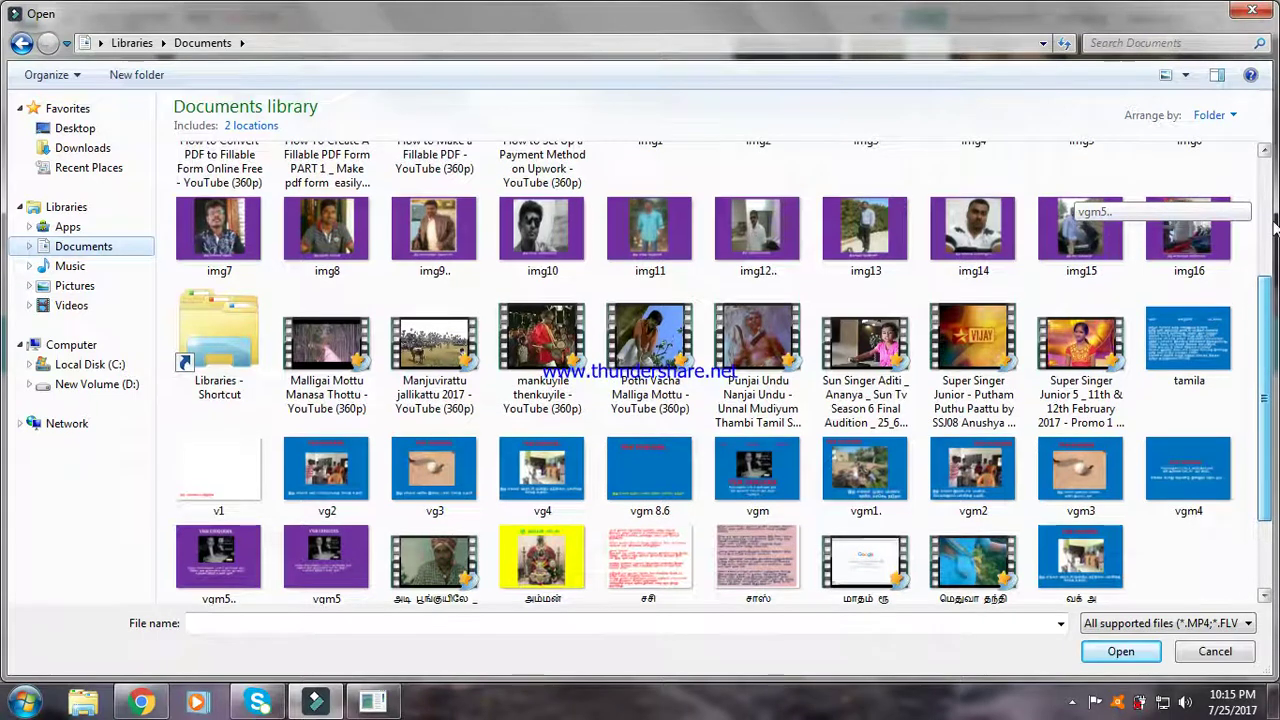
scroll(1265, 372, up, 5)
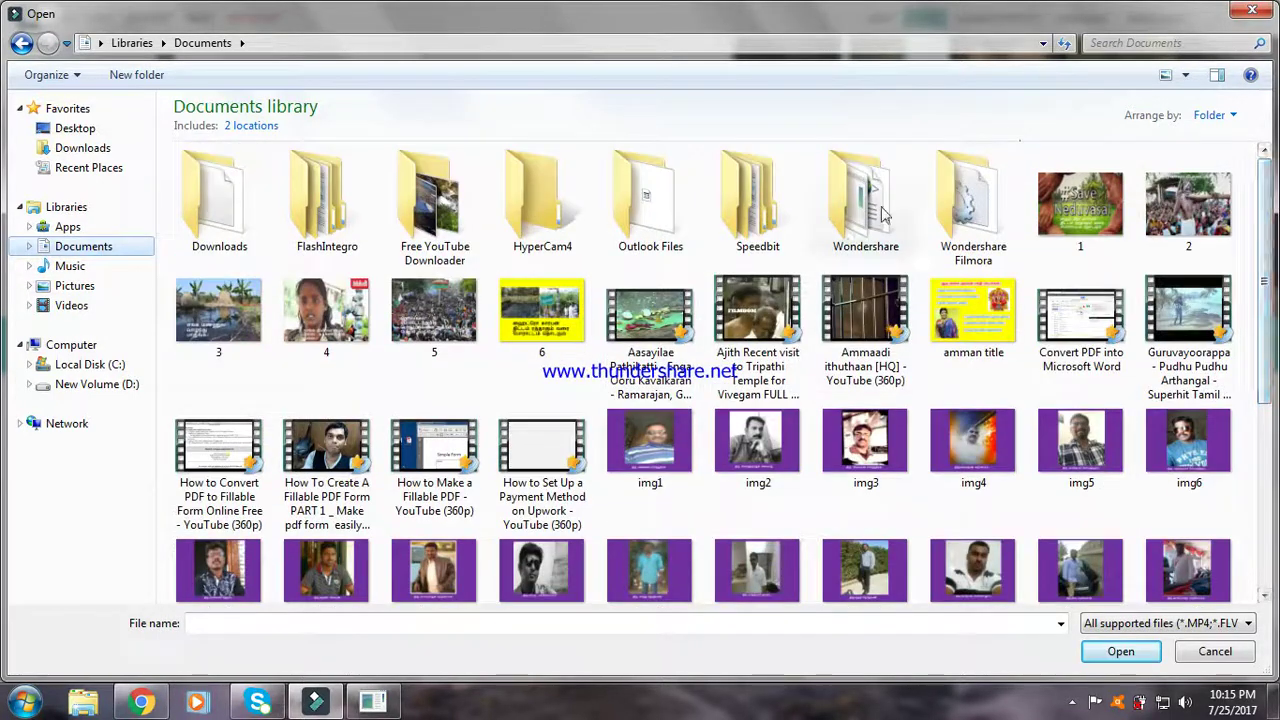
click(1012, 202)
double_click(1012, 202)
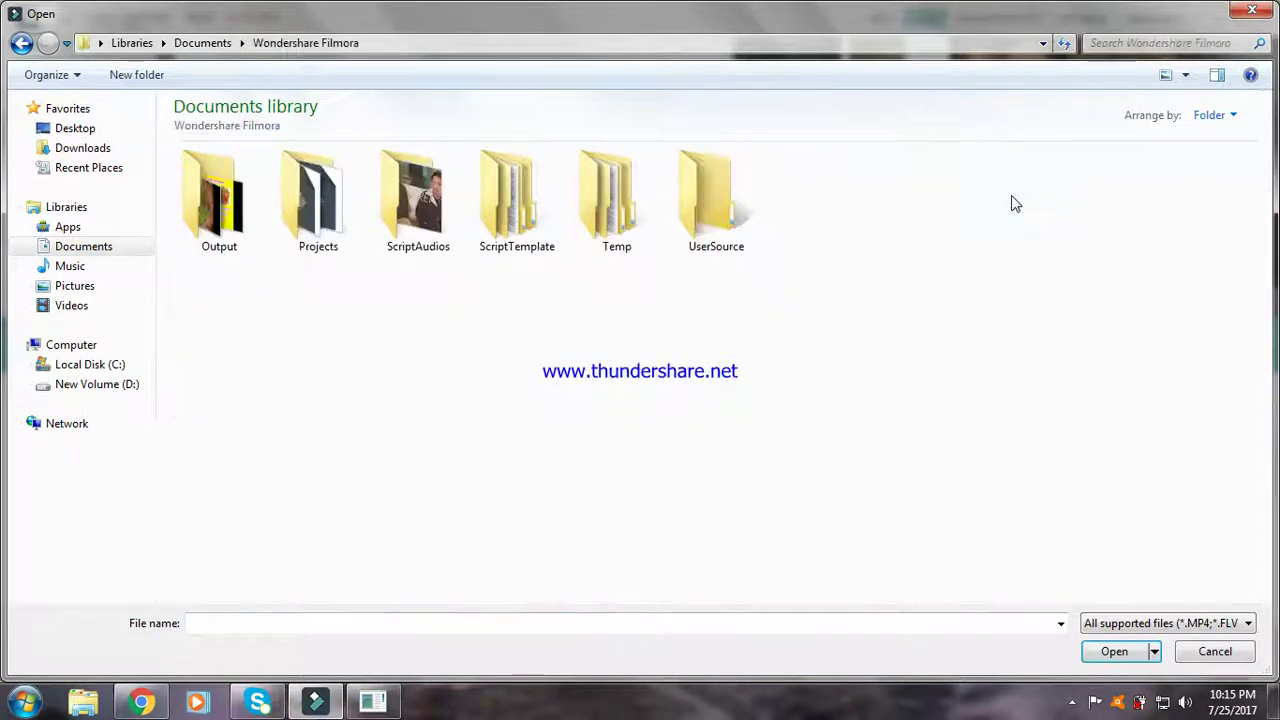
click(218, 212)
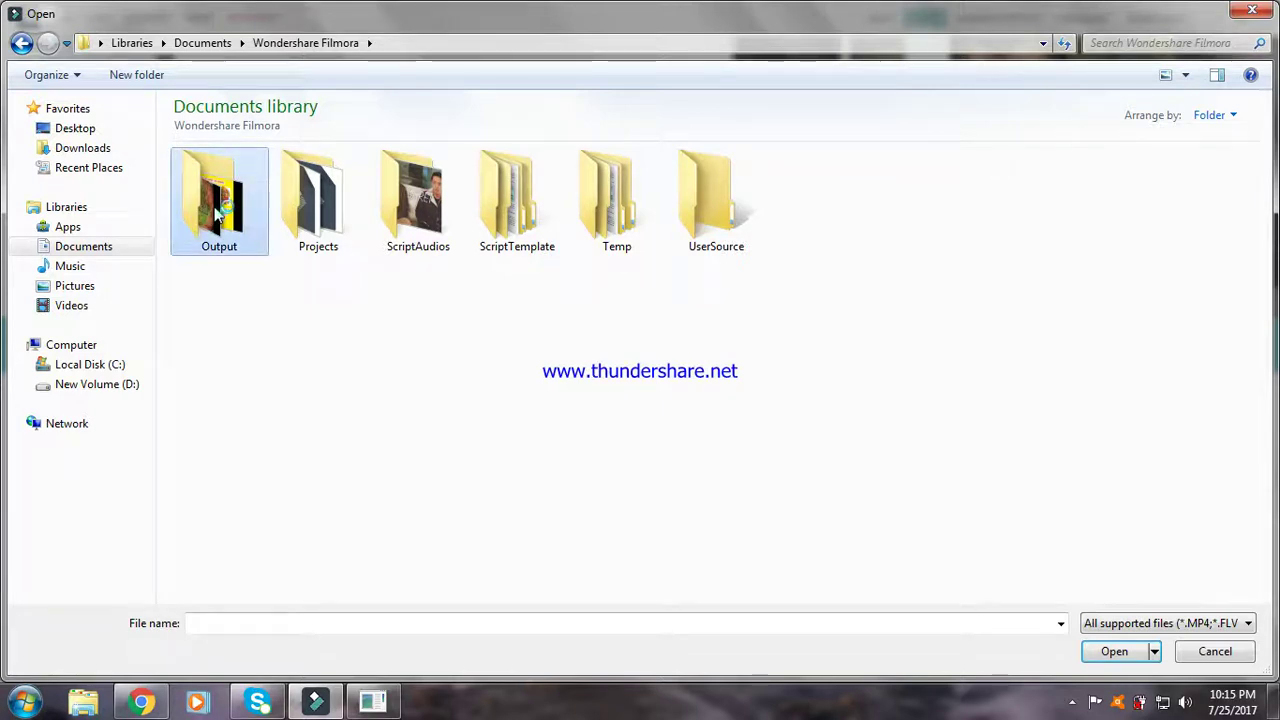
double_click(216, 205)
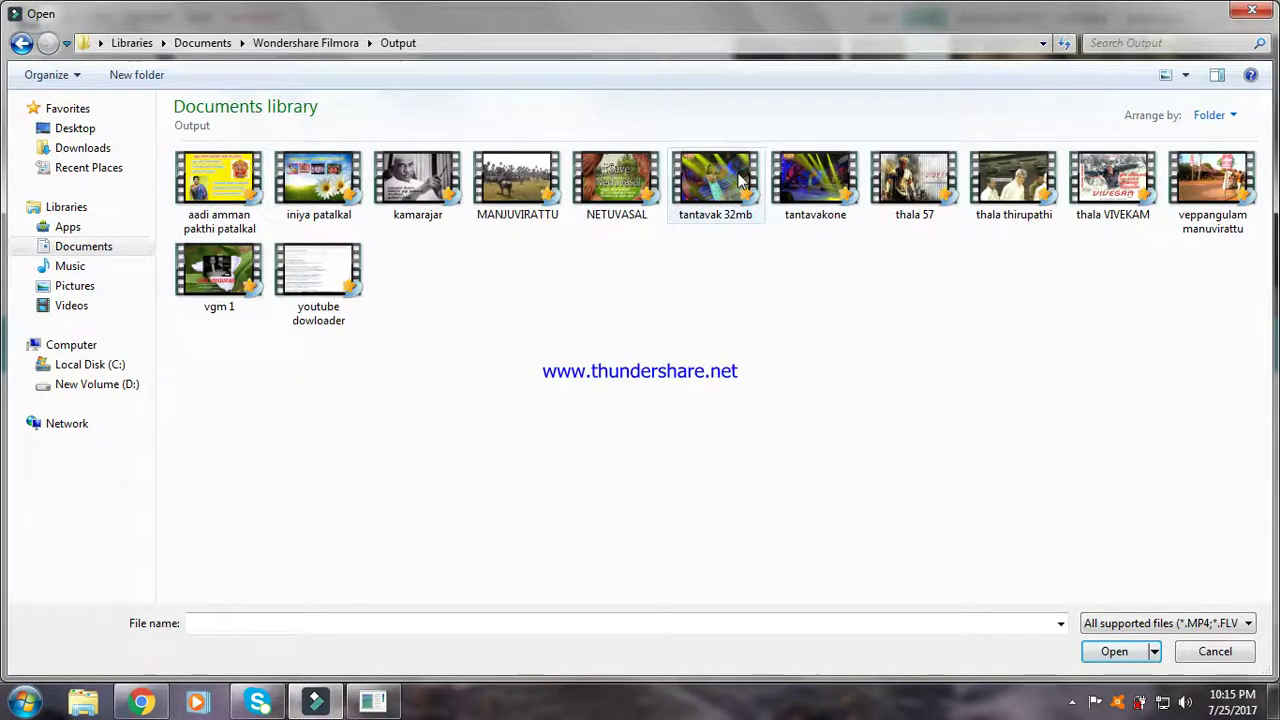
click(530, 198)
click(1116, 652)
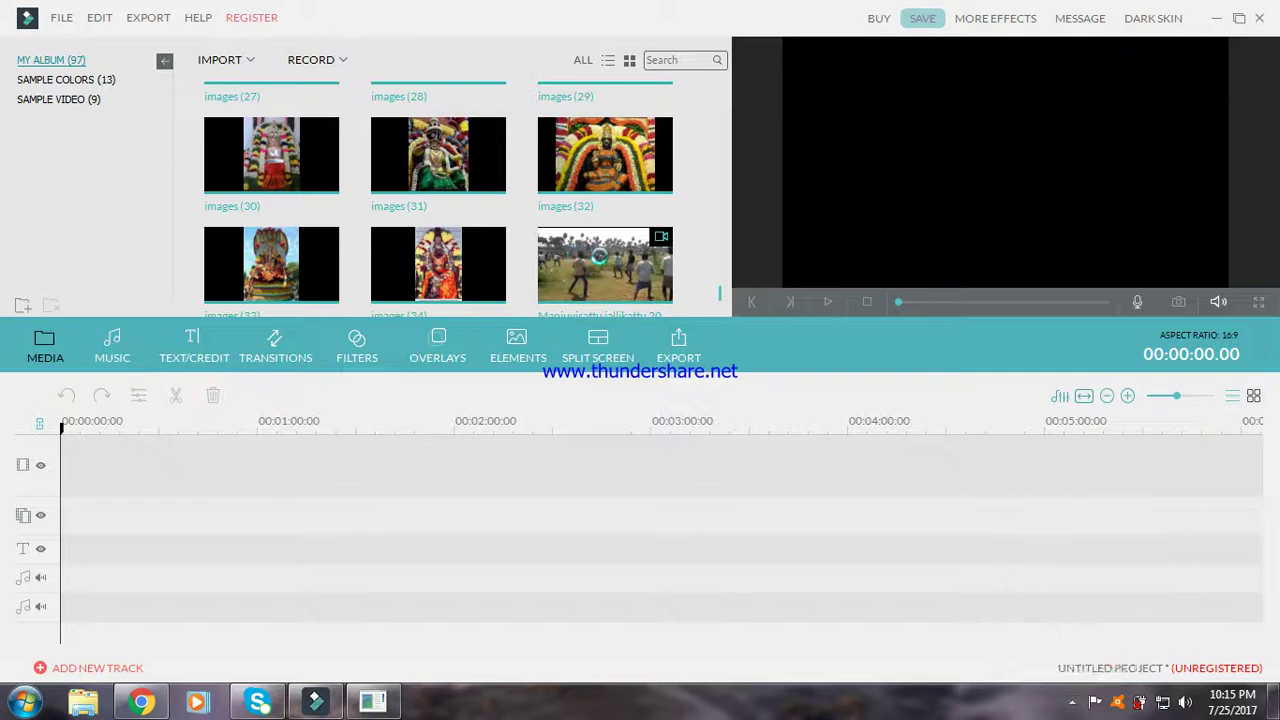
- Place two copies of the Manjuvirattu jallikattu 2017 video from the album back to back on the video track
click(568, 268)
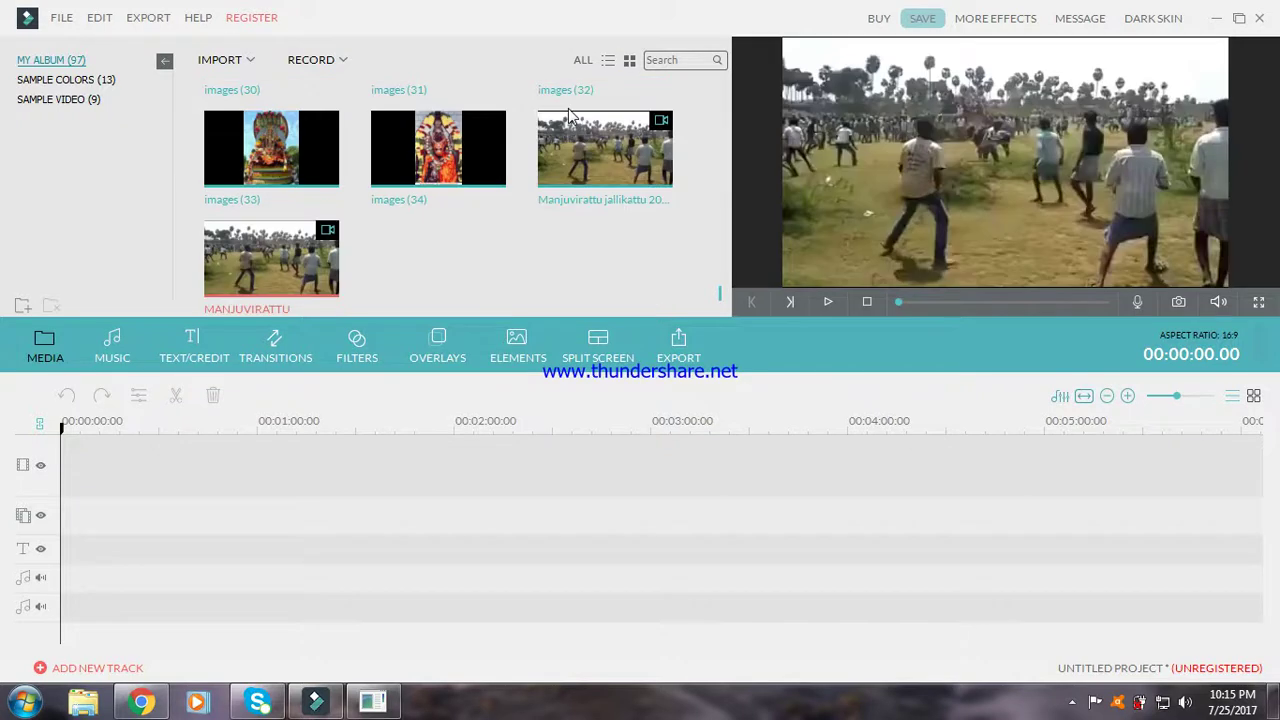
mouse_move(575, 182)
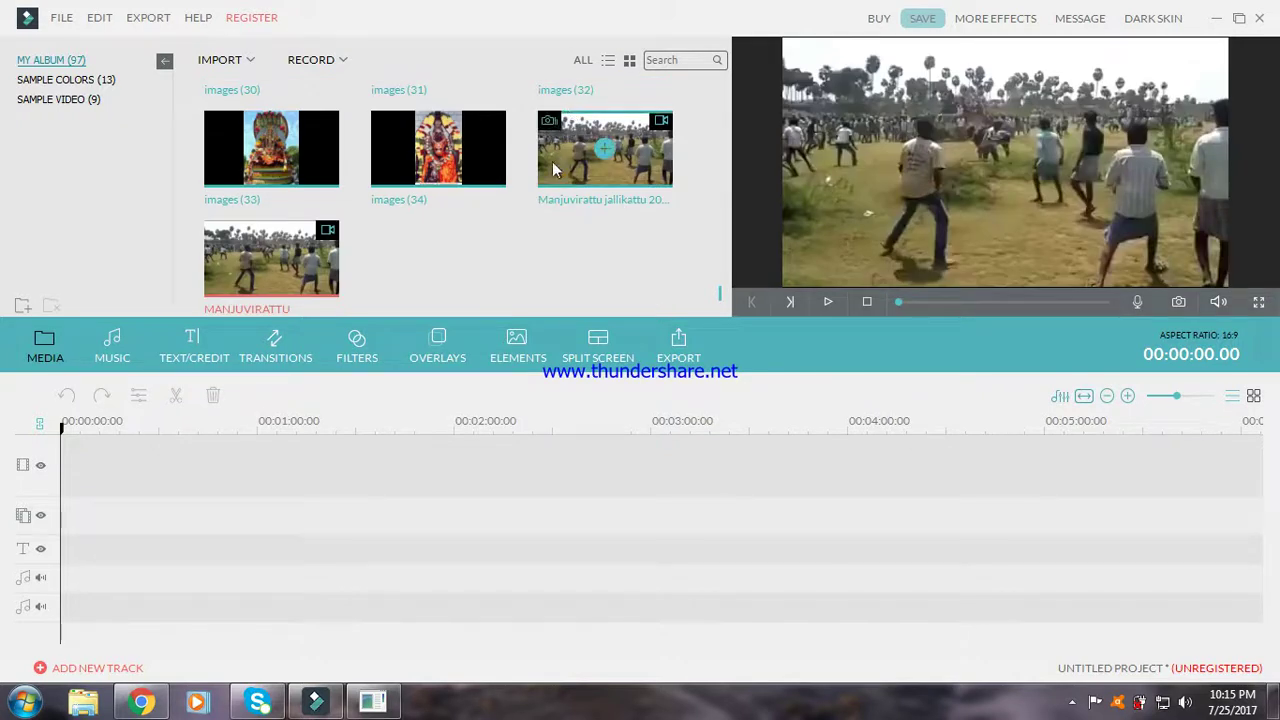
click(555, 158)
drag(555, 158, 604, 155)
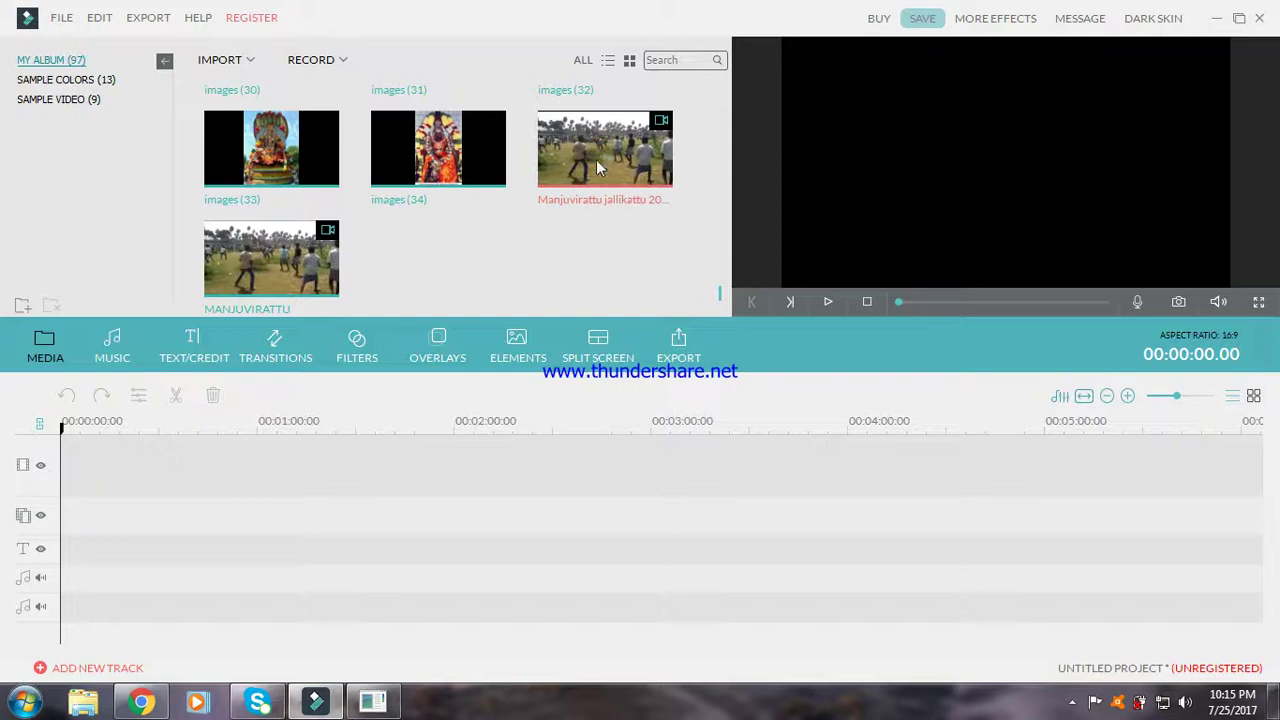
mouse_move(563, 179)
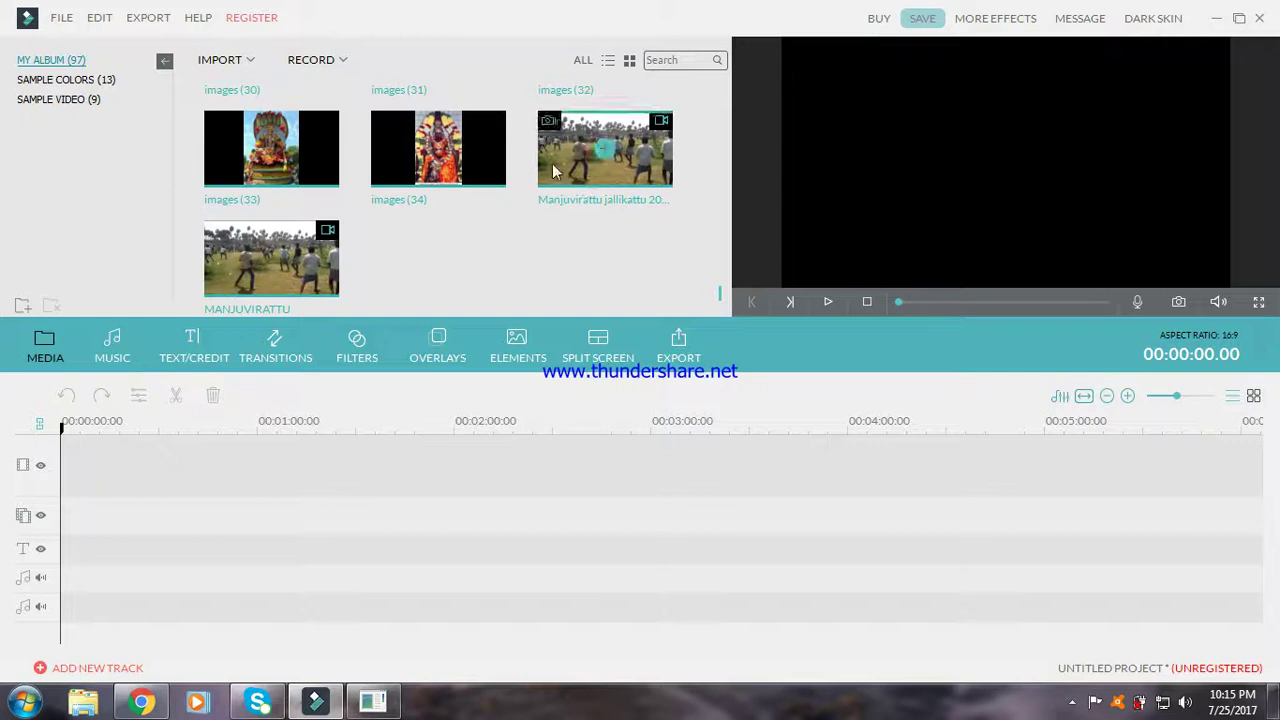
click(607, 149)
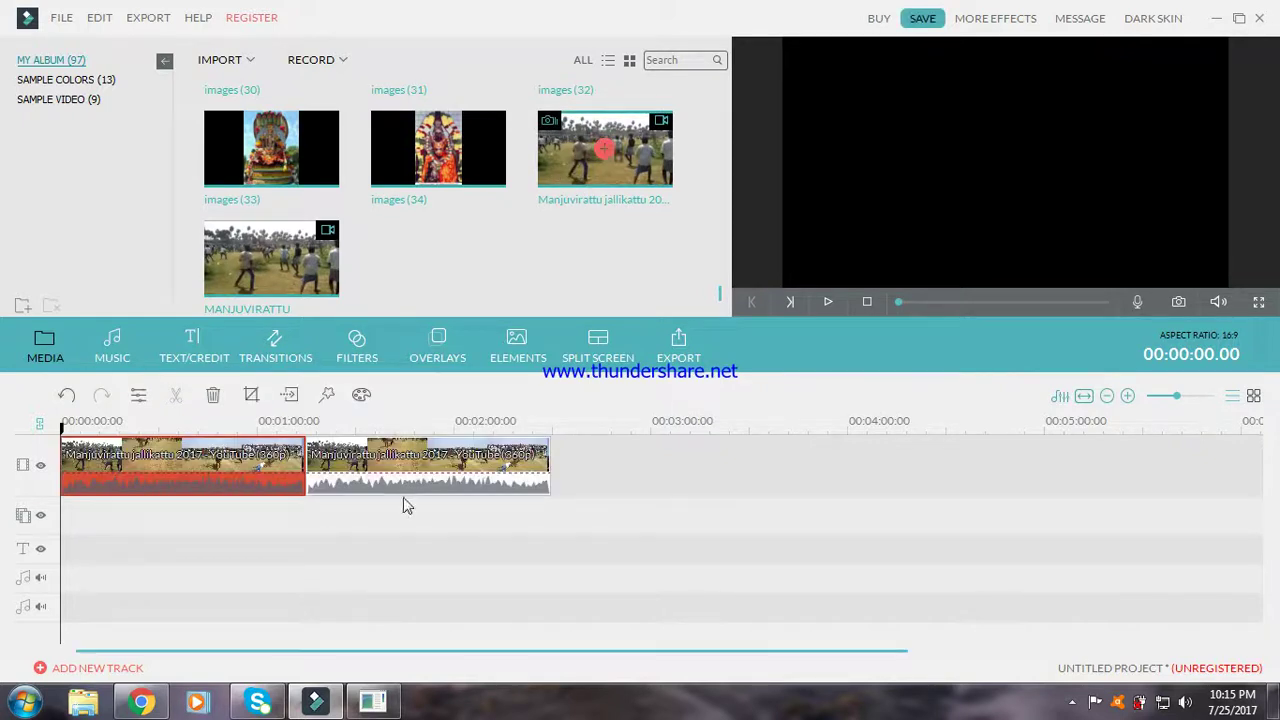
- Delete the second copy of the Manjuvirattu jallikattu 2017 clip from the video track
click(470, 480)
right_click(486, 472)
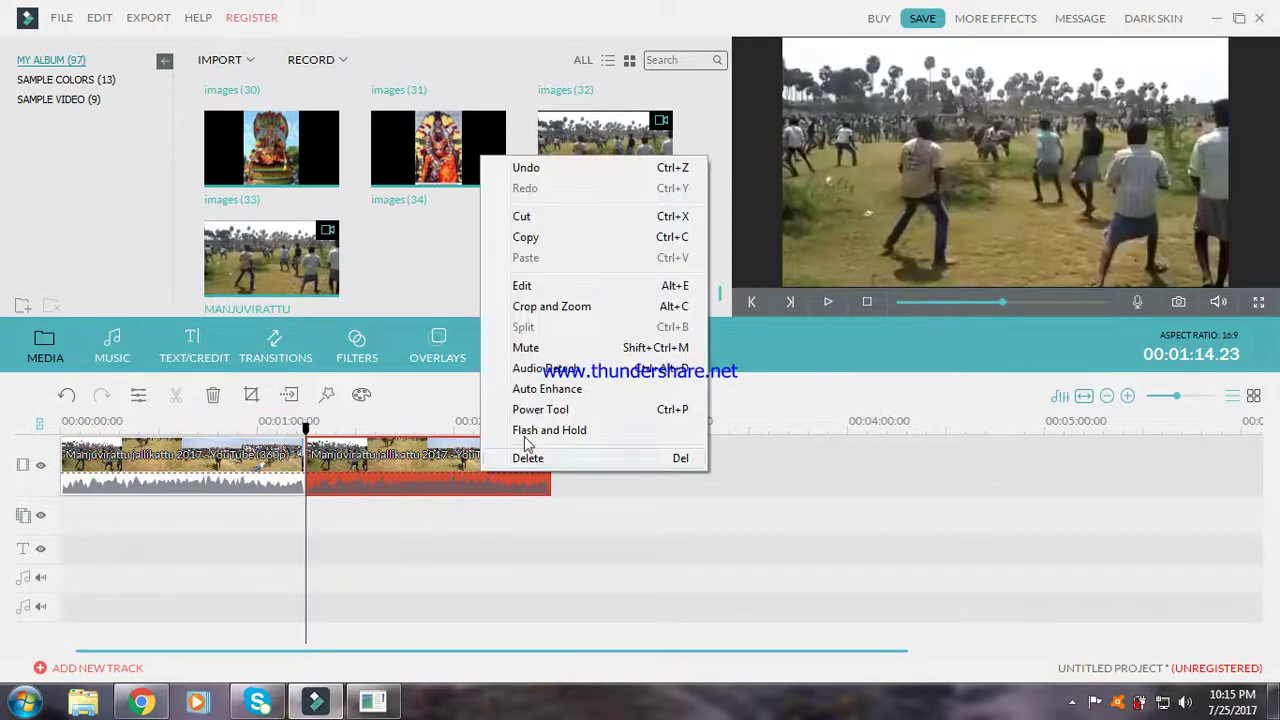
click(535, 463)
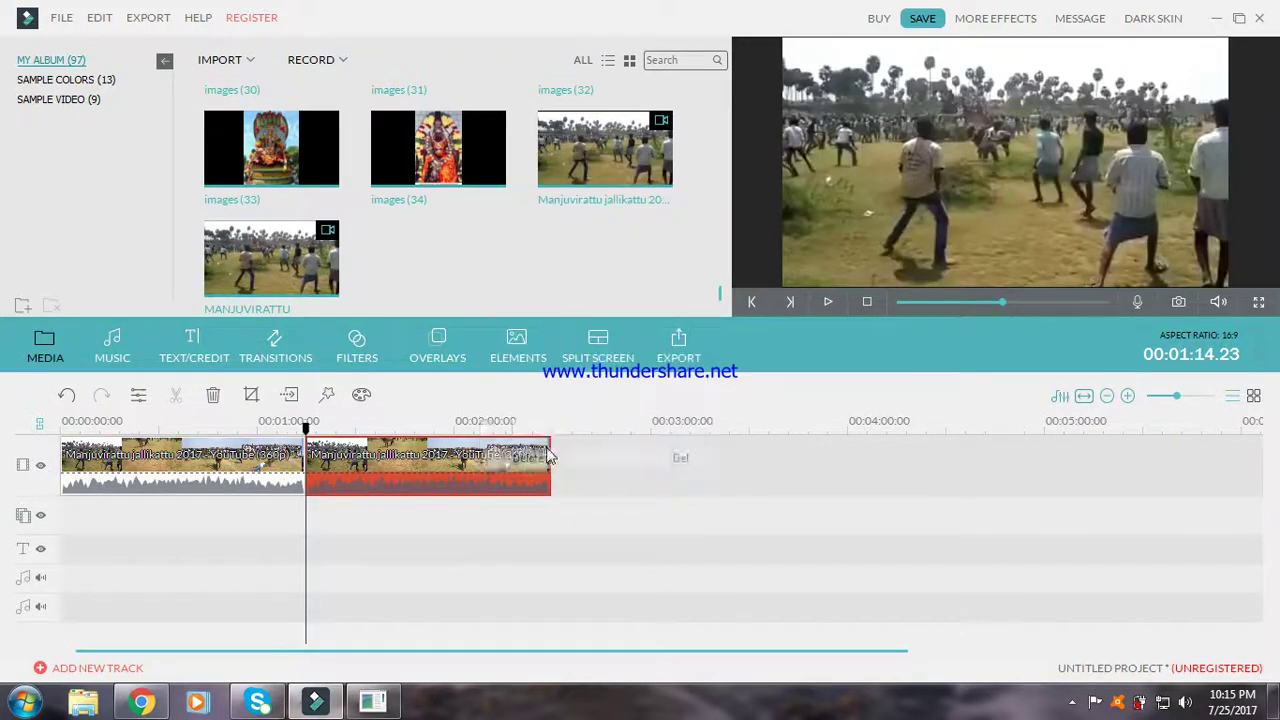
click(233, 473)
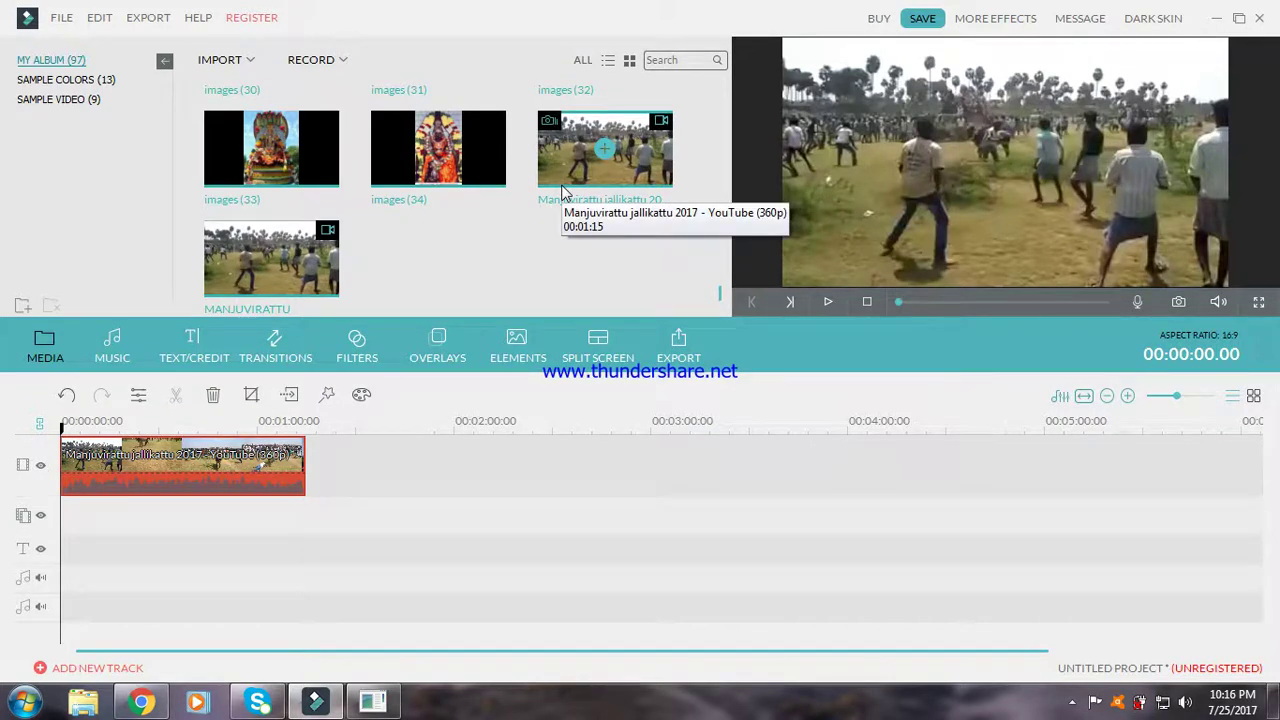
click(504, 393)
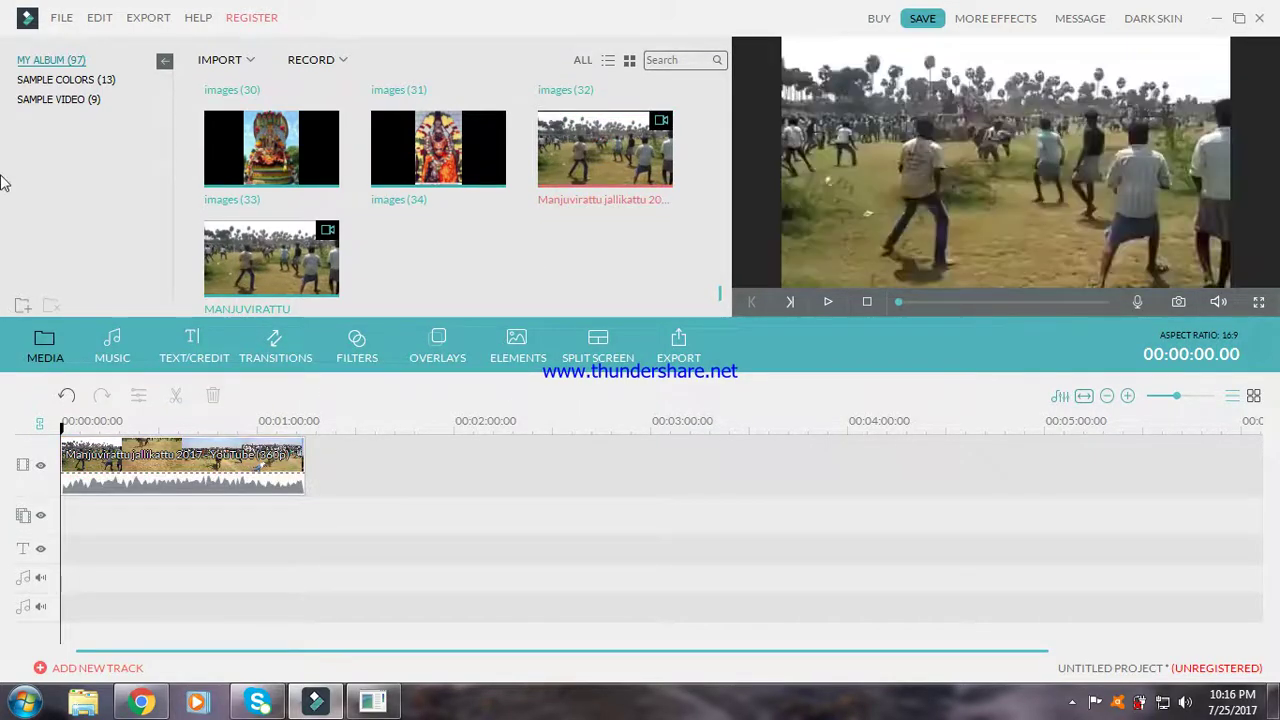
- Add the Manjuvirattu jallikattu 2017 video after the first clip, and place another copy on the overlay track below at about 00:01:20
drag(606, 157, 357, 471)
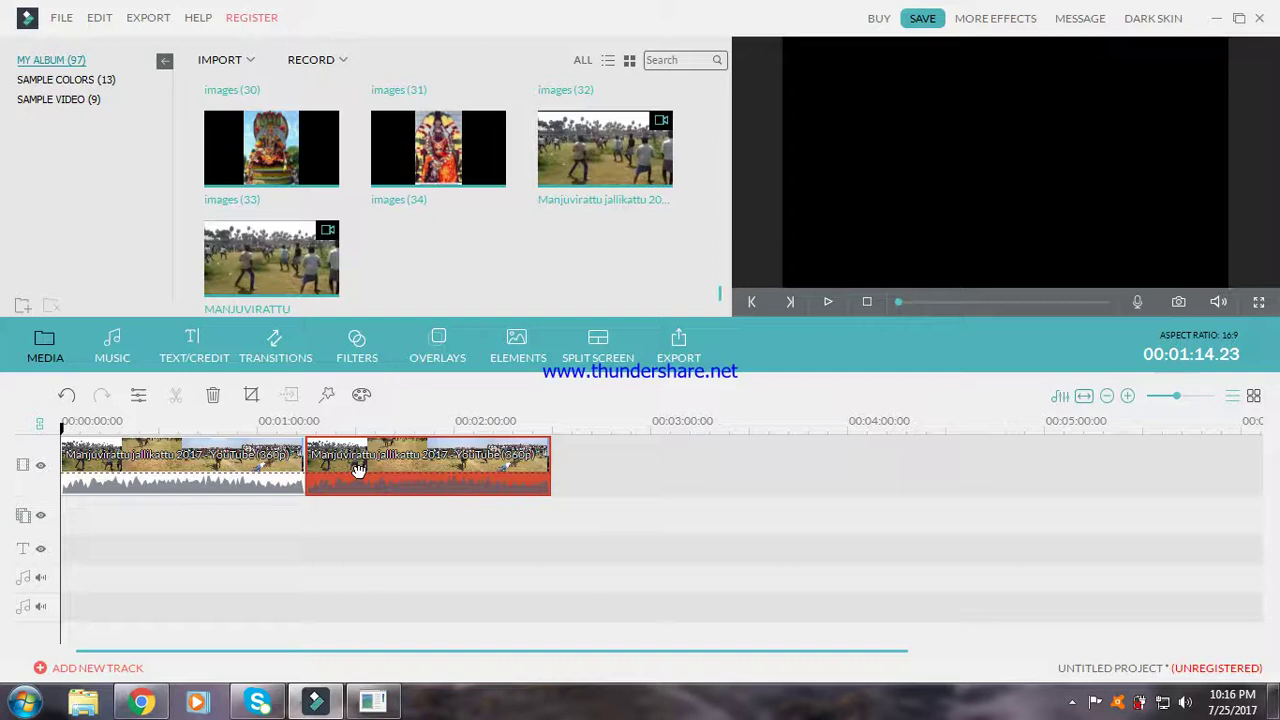
click(605, 162)
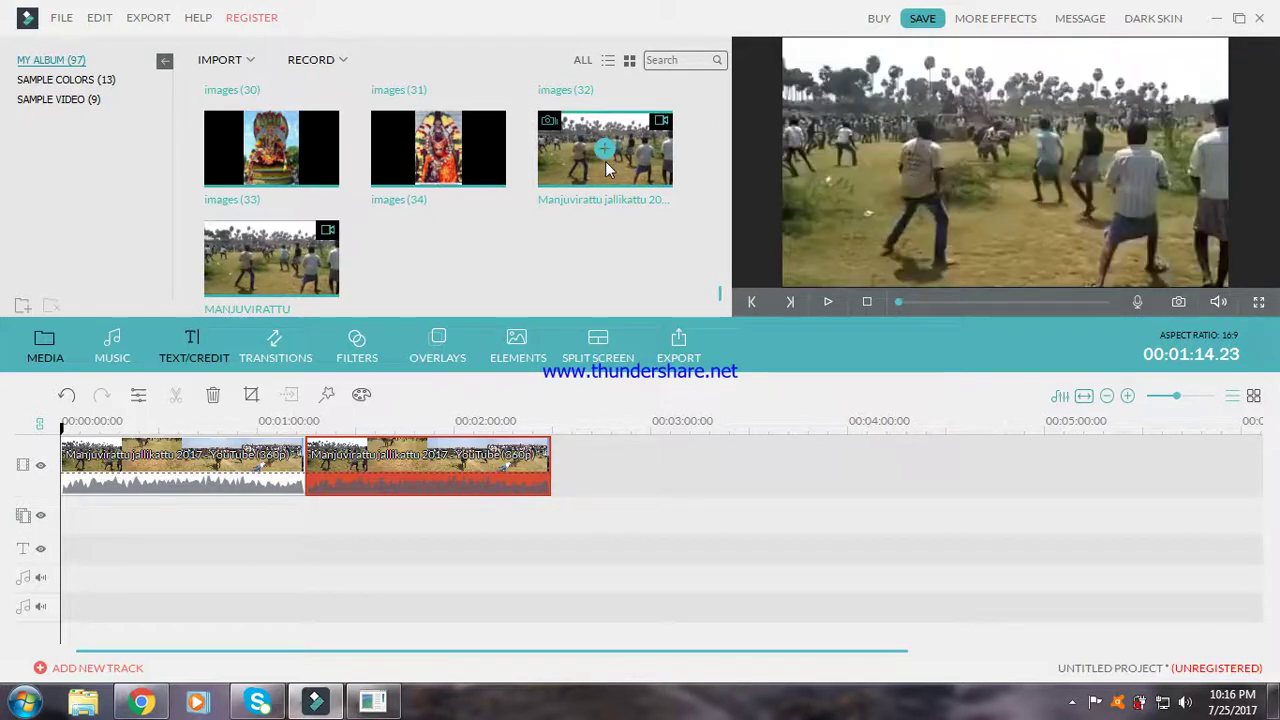
click(605, 161)
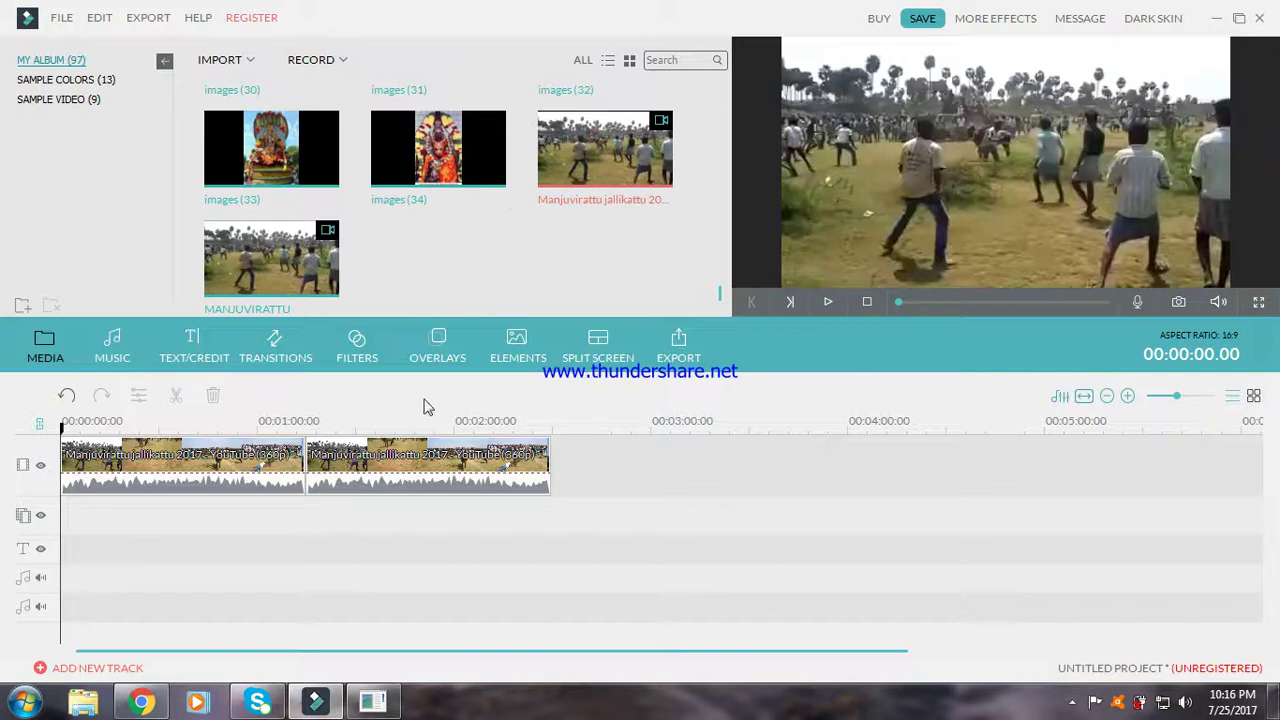
drag(348, 549, 337, 515)
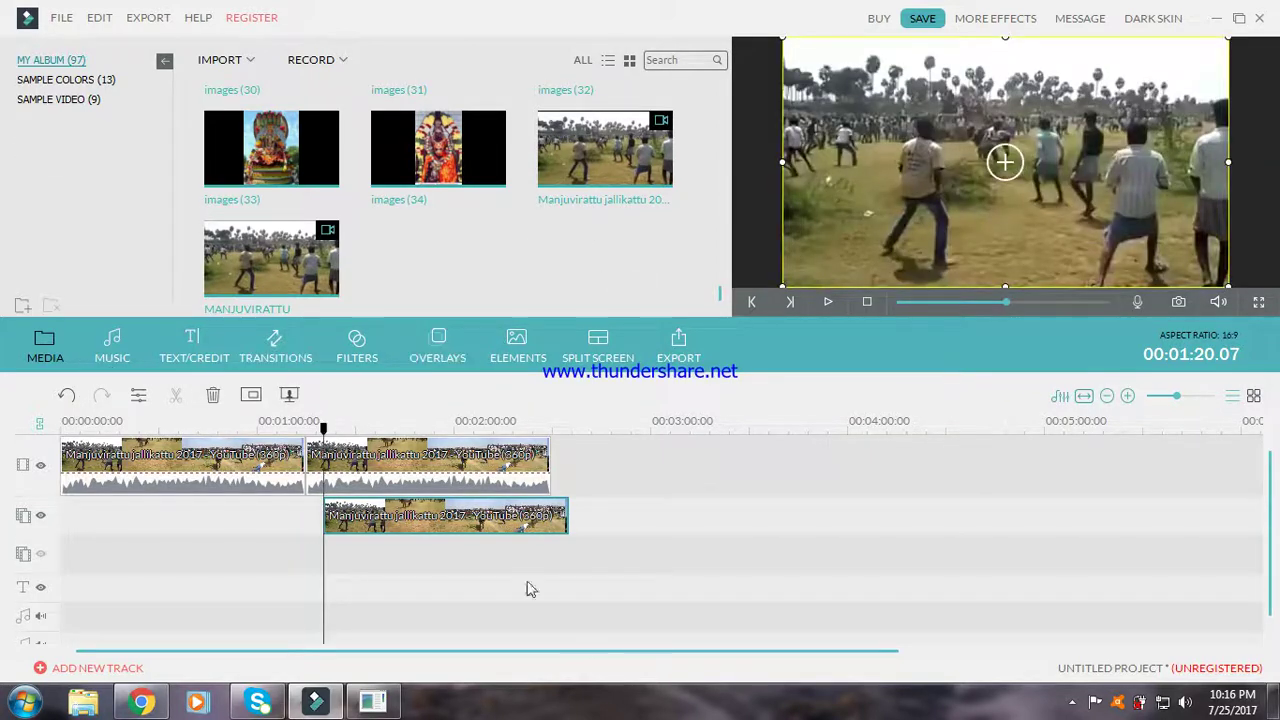
- Insert the images (33) picture between the two Manjuvirattu clips on the video track
click(250, 170)
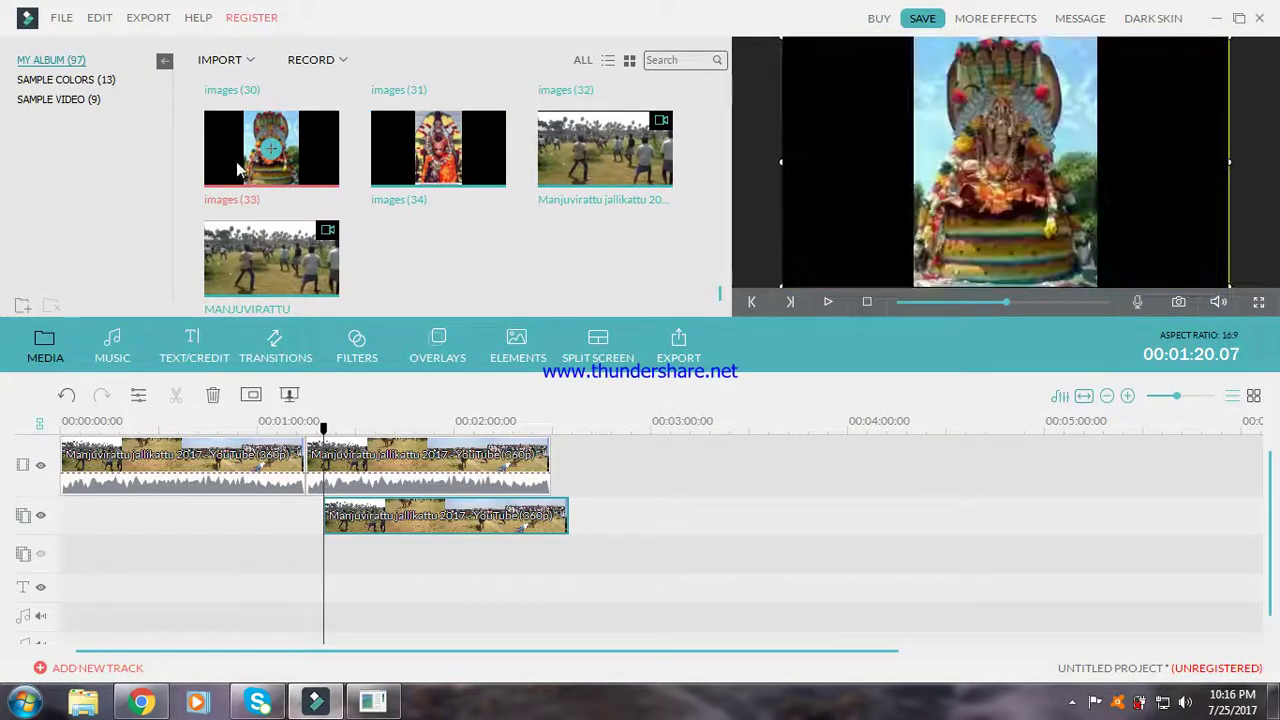
click(271, 150)
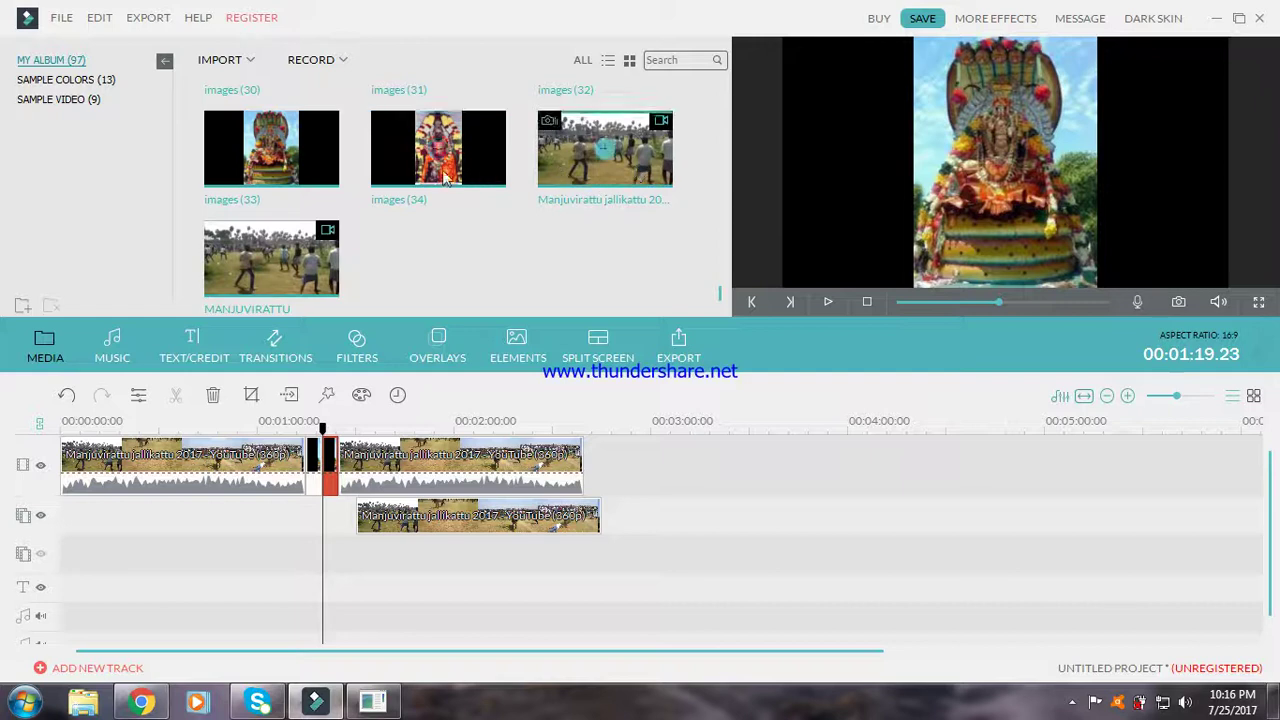
mouse_move(436, 177)
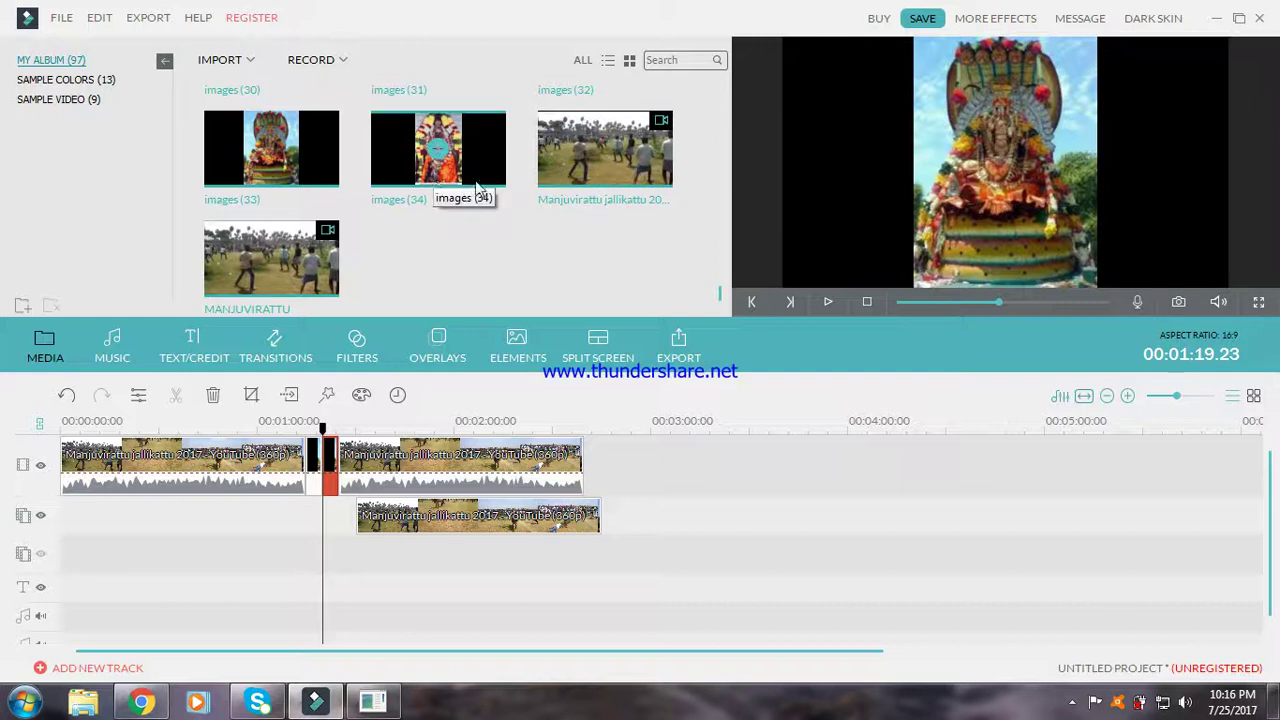
- Try to download the Rexx Final Beat - July track from the music library
click(112, 345)
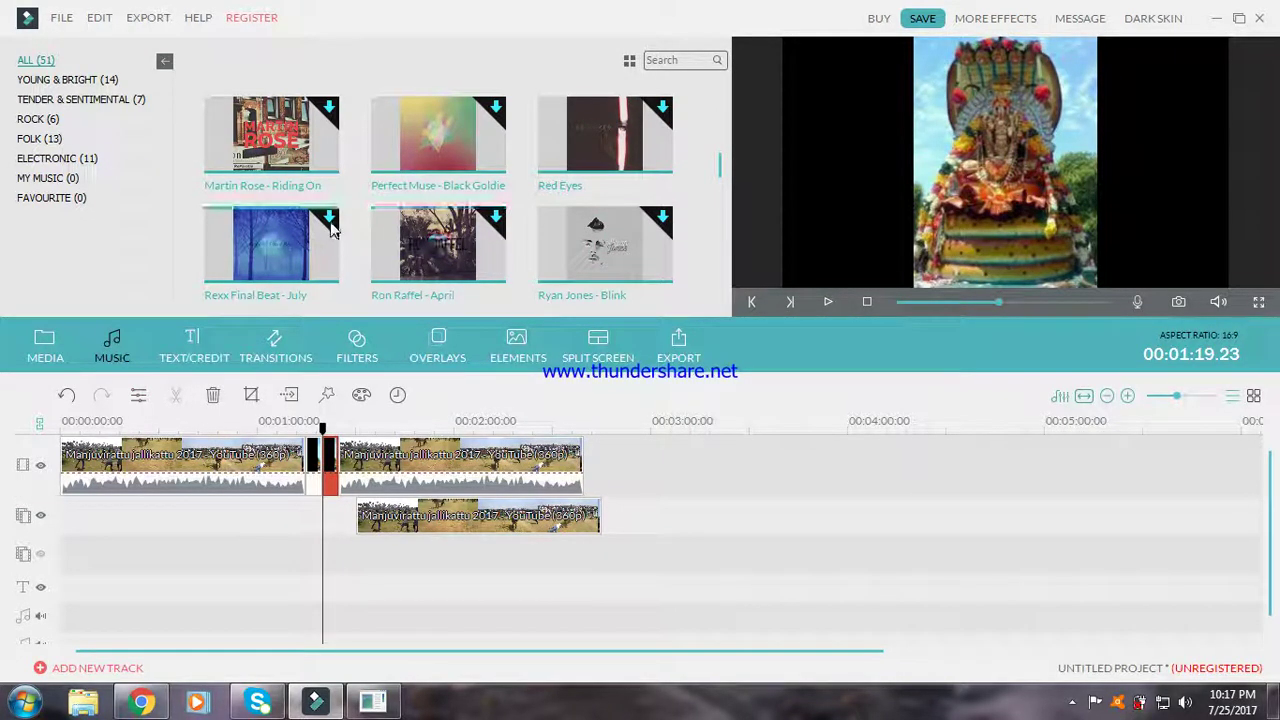
double_click(275, 244)
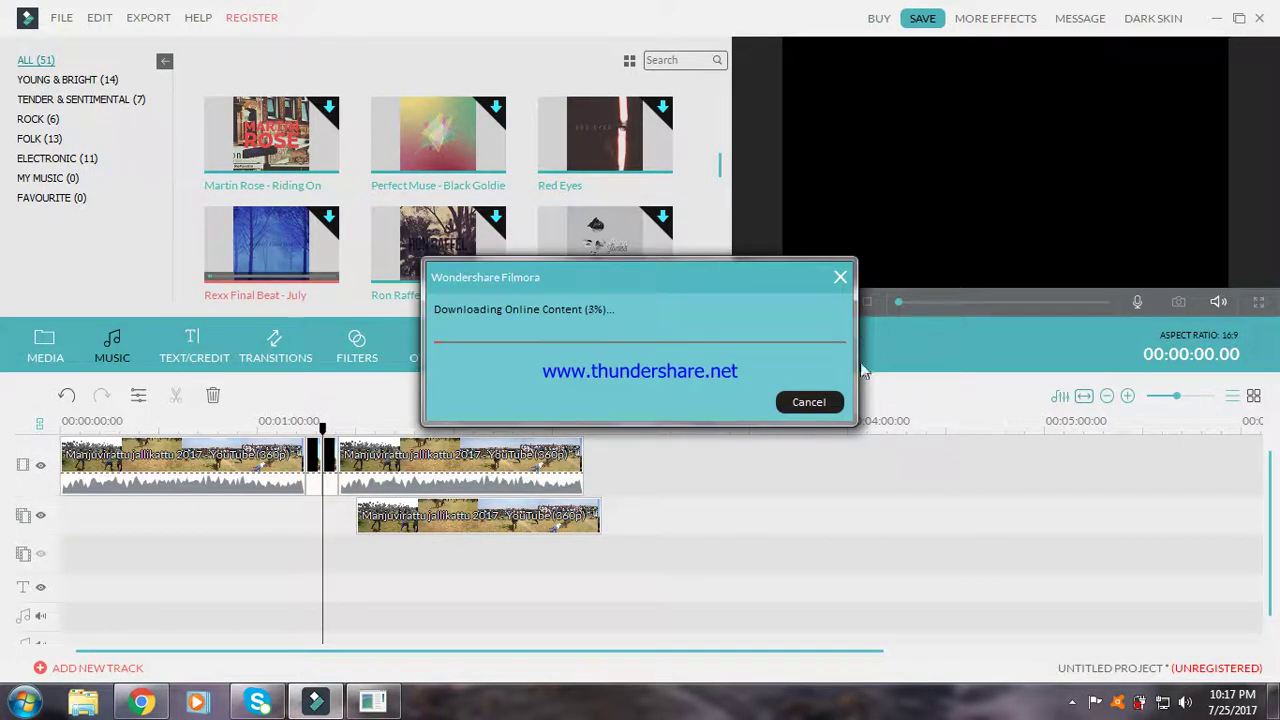
click(840, 277)
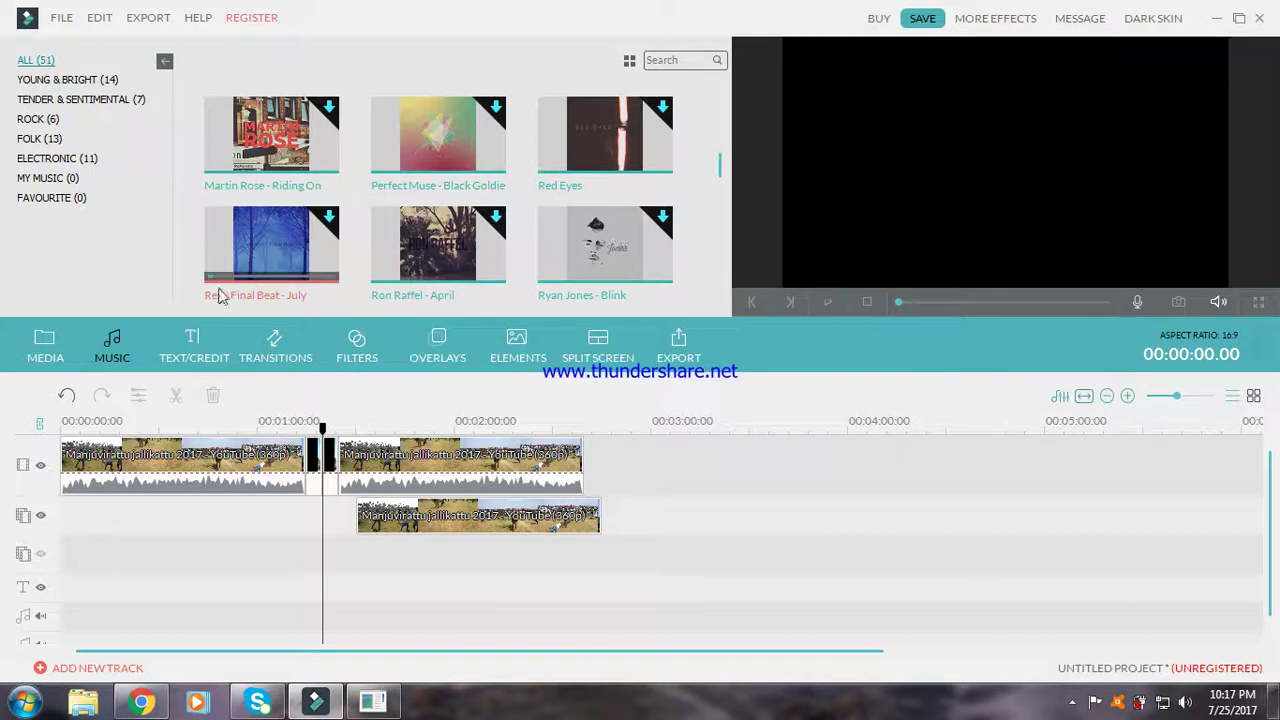
- Import a media file from the Downloads folder into the project
click(61, 17)
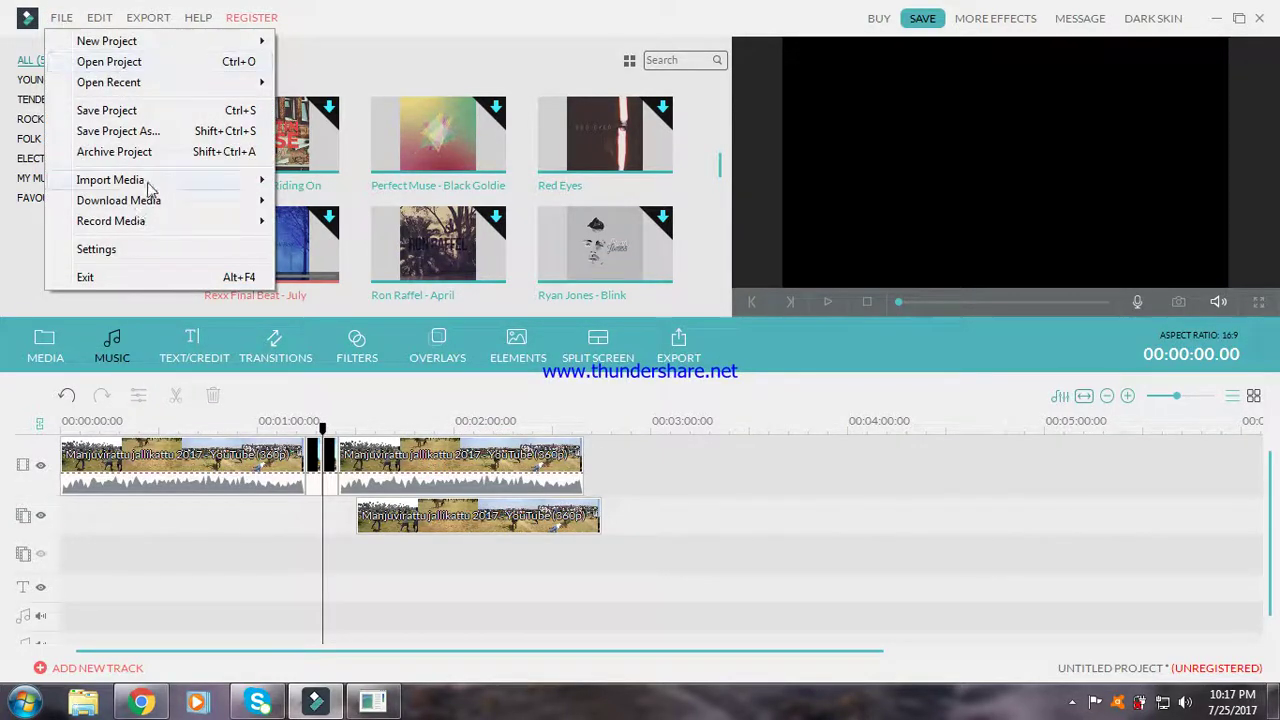
click(340, 184)
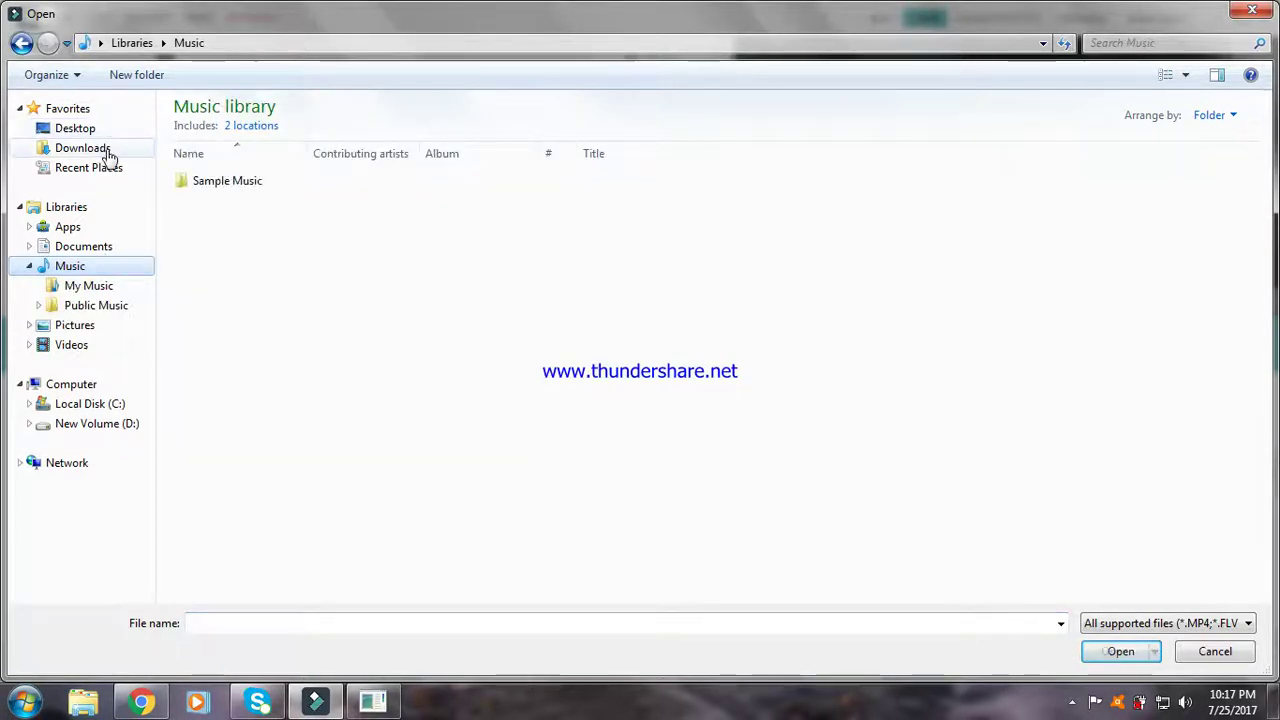
click(106, 150)
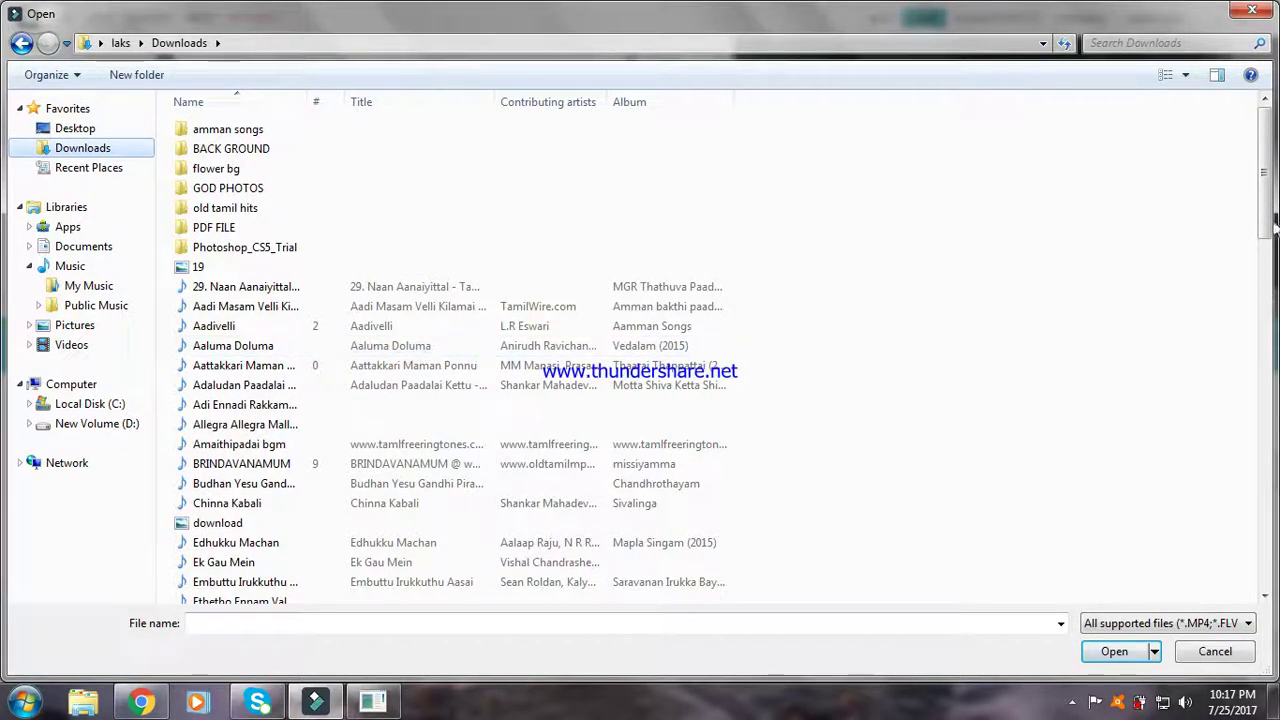
drag(1272, 221, 1273, 320)
click(265, 319)
click(1118, 651)
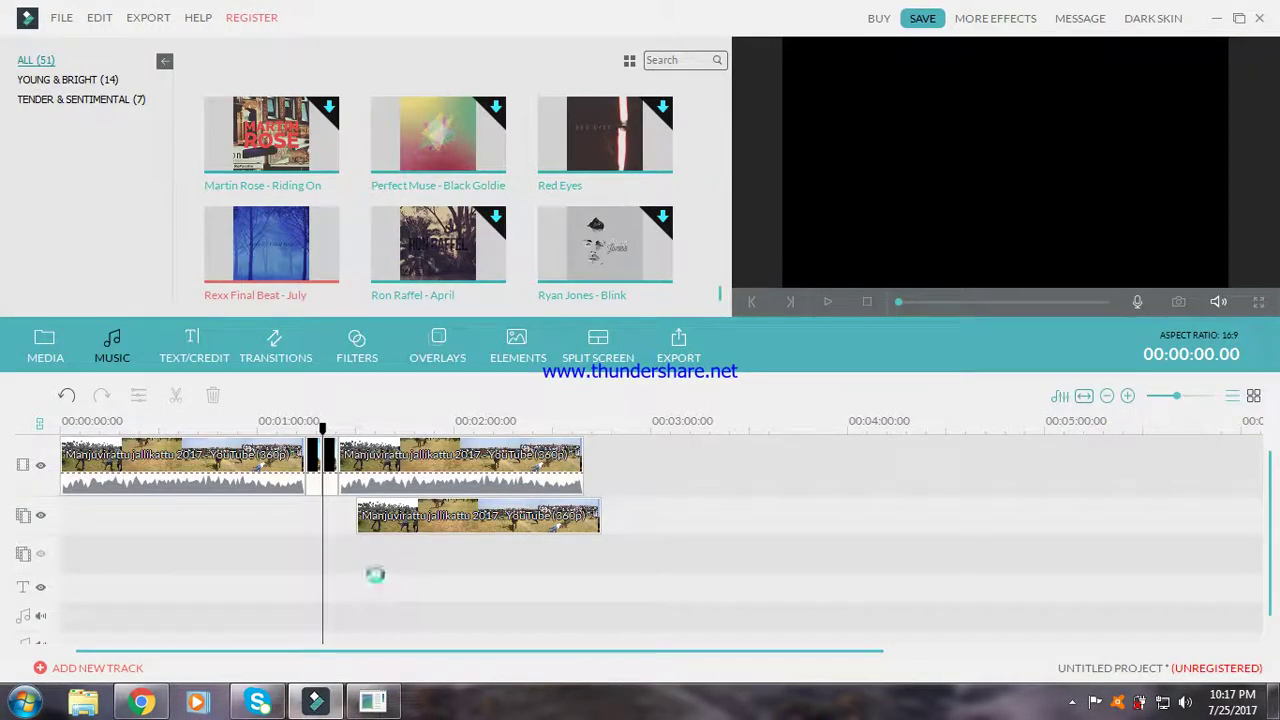